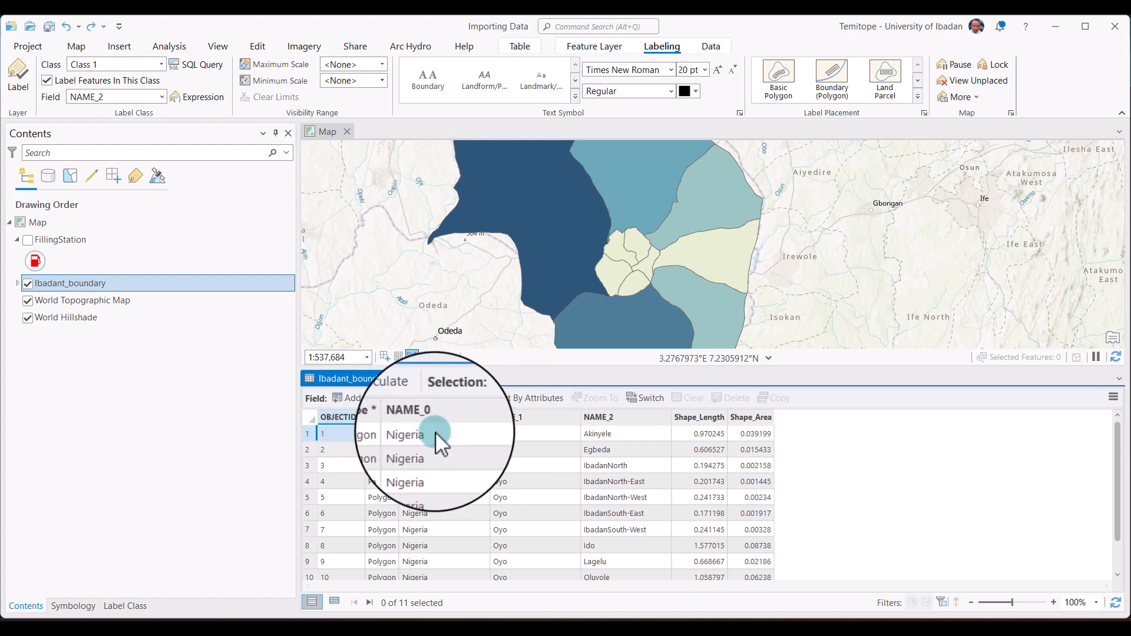
# Examine the Akinyele record and the Shape field in the Ibadant_boundary attribute table, and clear the selection.
pyautogui.click(311, 434)
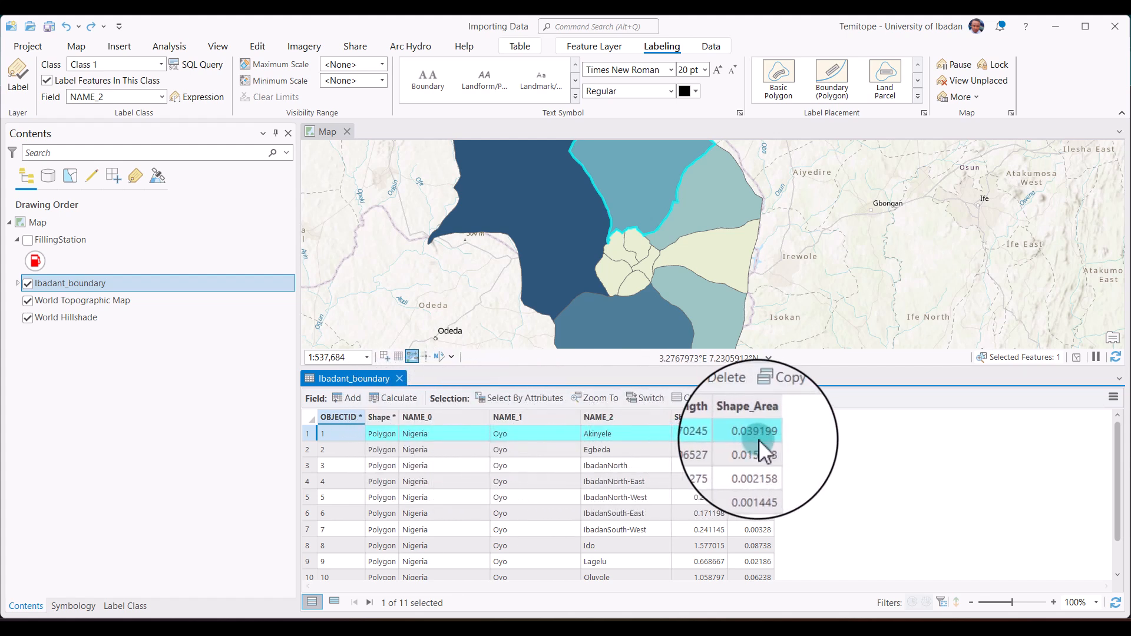
pyautogui.click(380, 417)
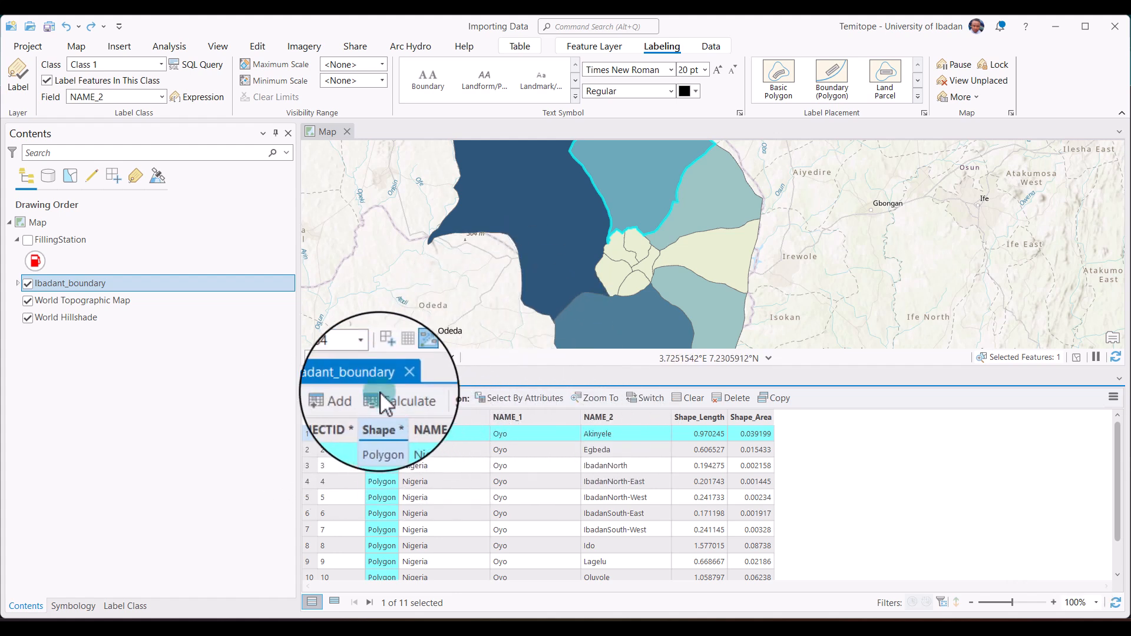
pyautogui.click(685, 396)
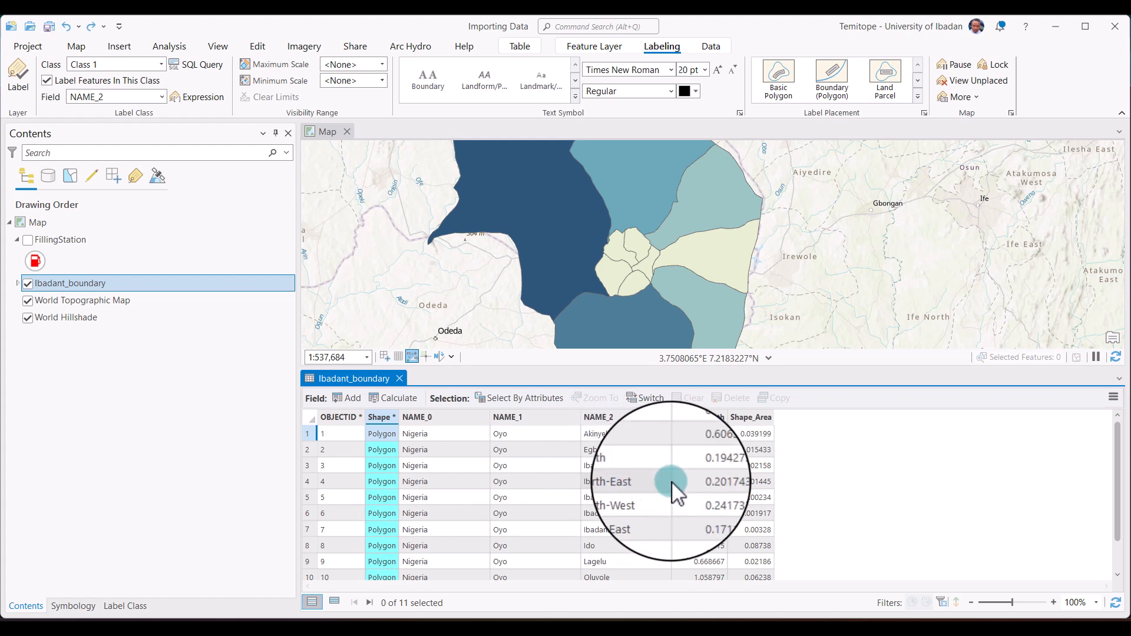
pyautogui.click(833, 168)
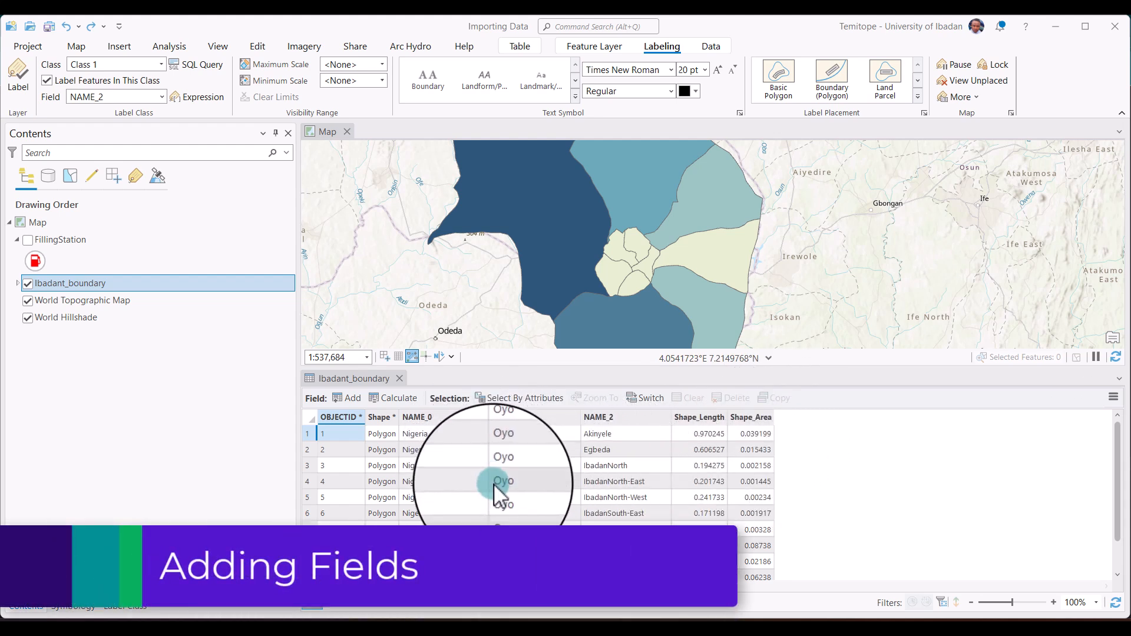
# Add a field named Population with the alias Pop to the Ibadant_boundary layer.
pyautogui.click(348, 392)
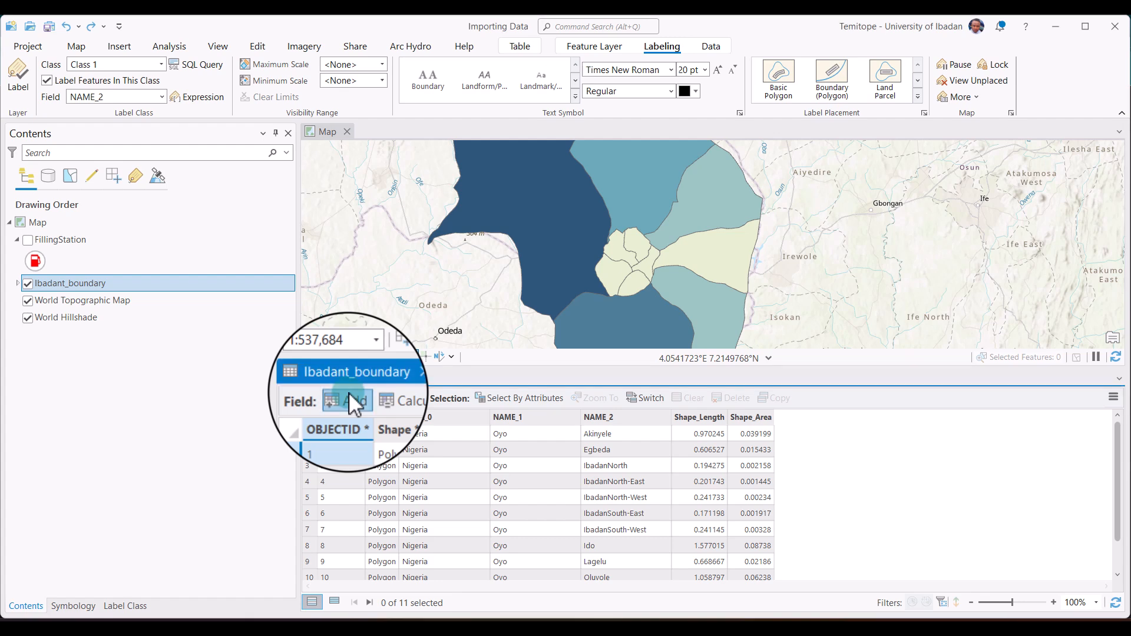
pyautogui.click(348, 391)
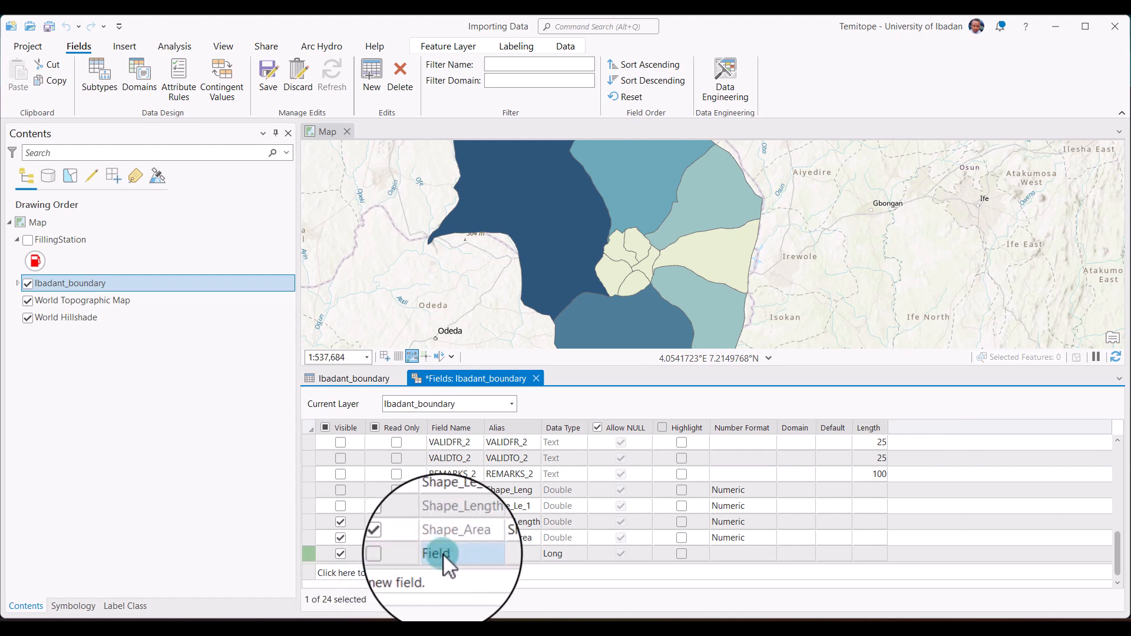
pyautogui.click(443, 553)
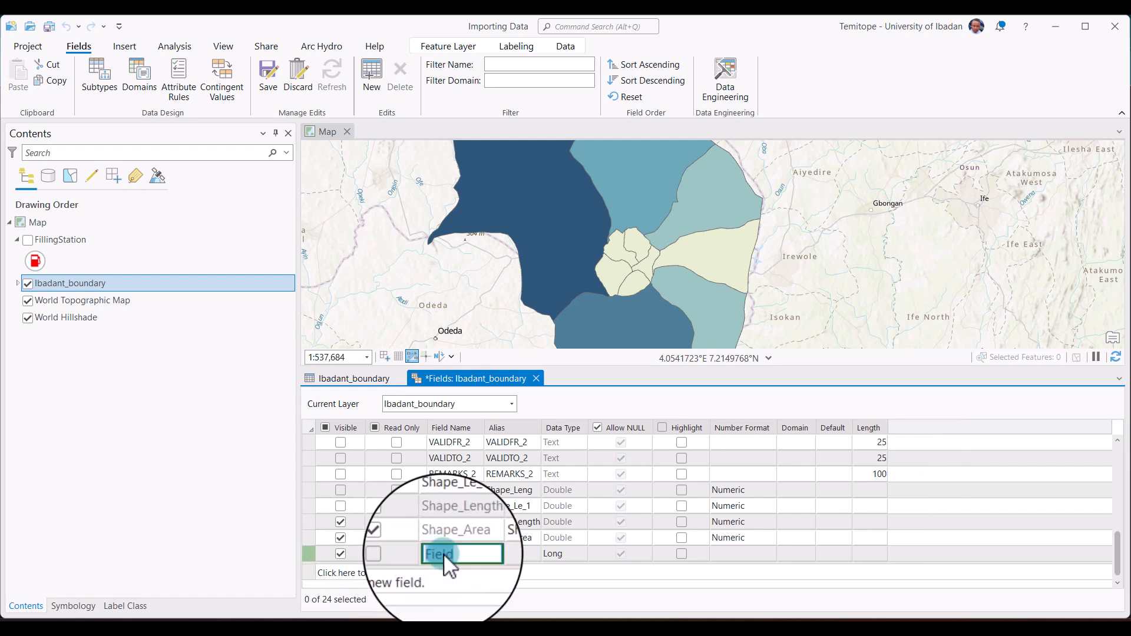
pyautogui.write('Population')
pyautogui.click(518, 551)
pyautogui.write('Pop')
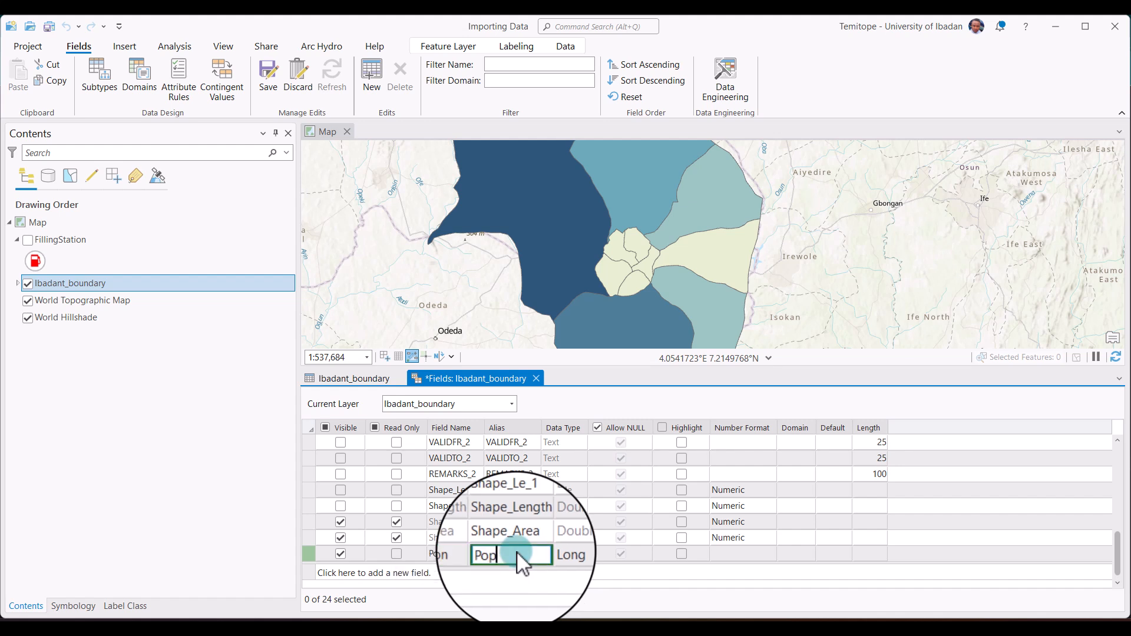
# Choose Long as the data type of the new Population field.
pyautogui.click(578, 552)
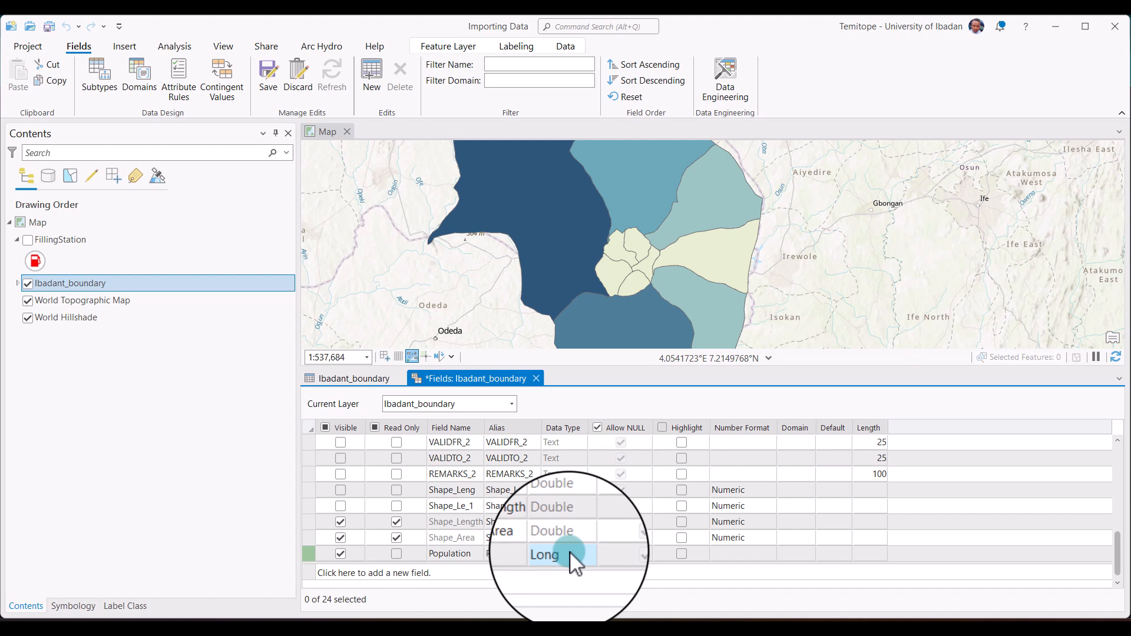
pyautogui.click(570, 551)
pyautogui.click(583, 557)
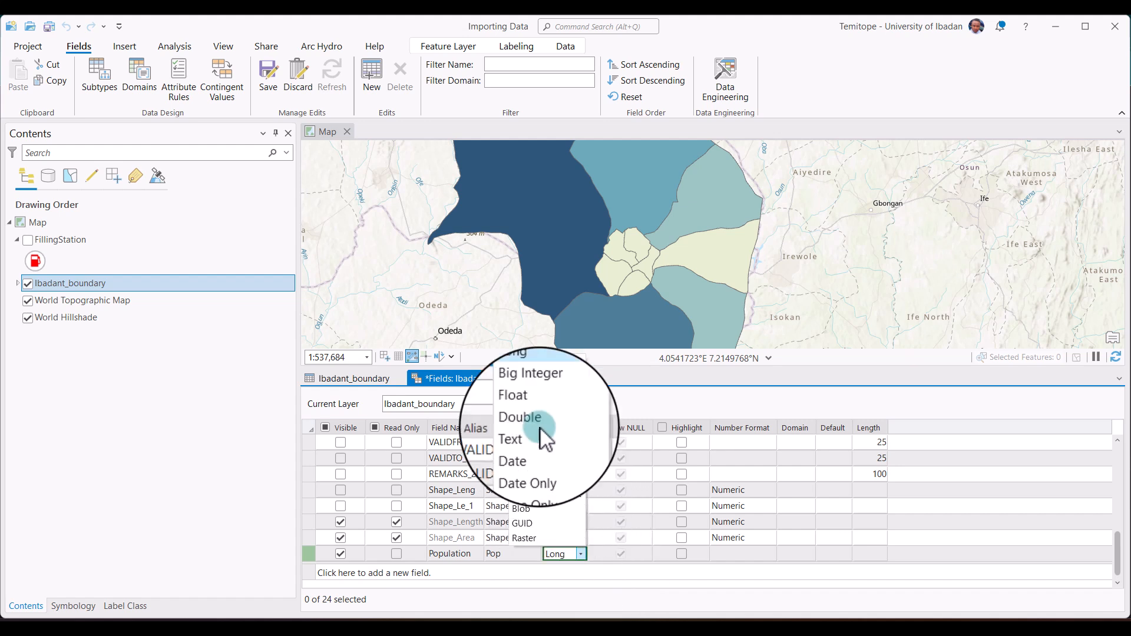
pyautogui.click(525, 377)
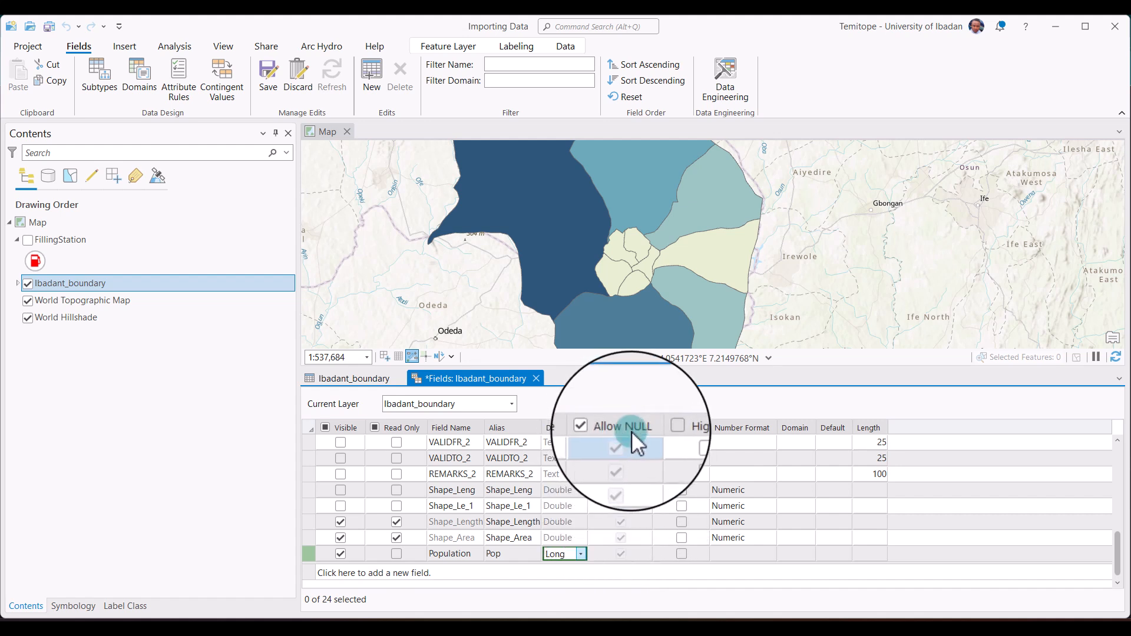
# Give the Population field a Numeric number format with 0 decimal places.
pyautogui.click(728, 551)
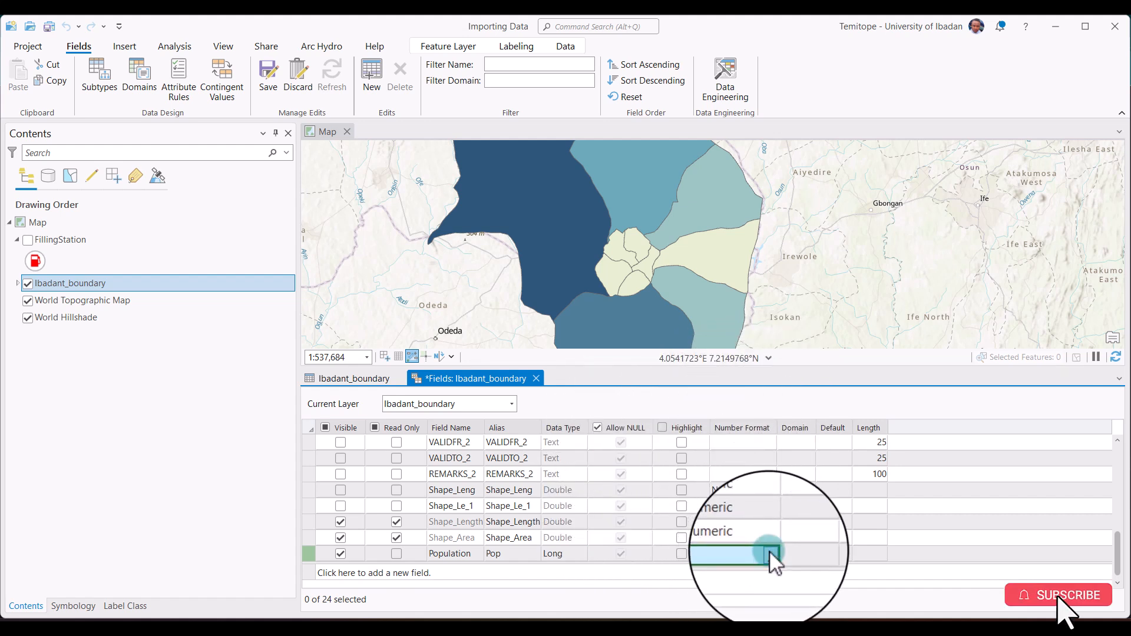
pyautogui.click(769, 554)
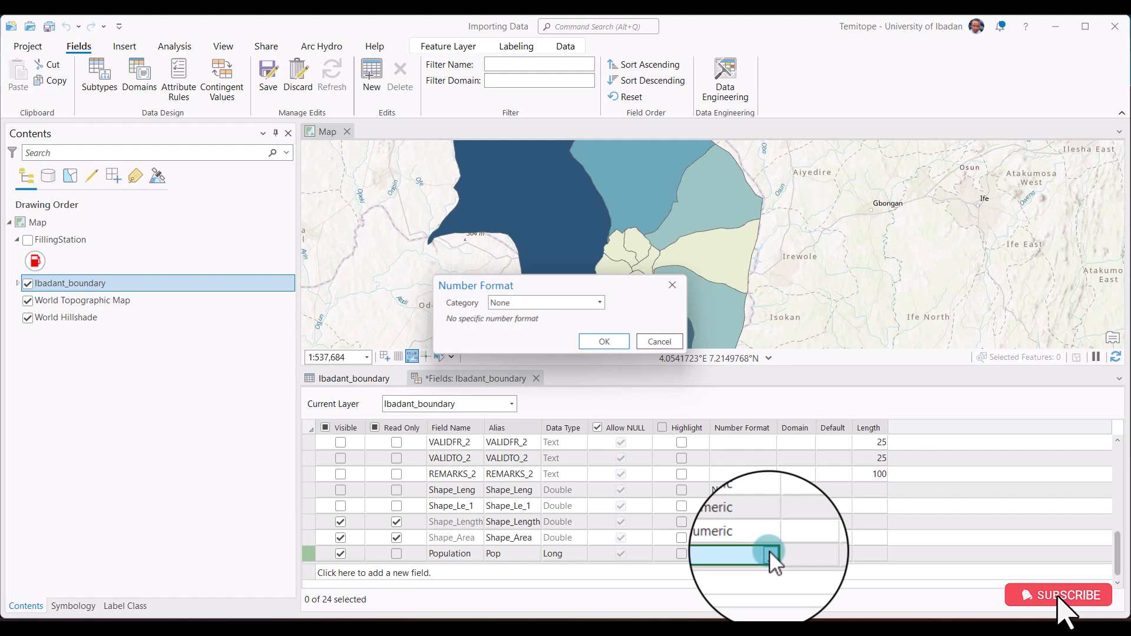
pyautogui.click(600, 300)
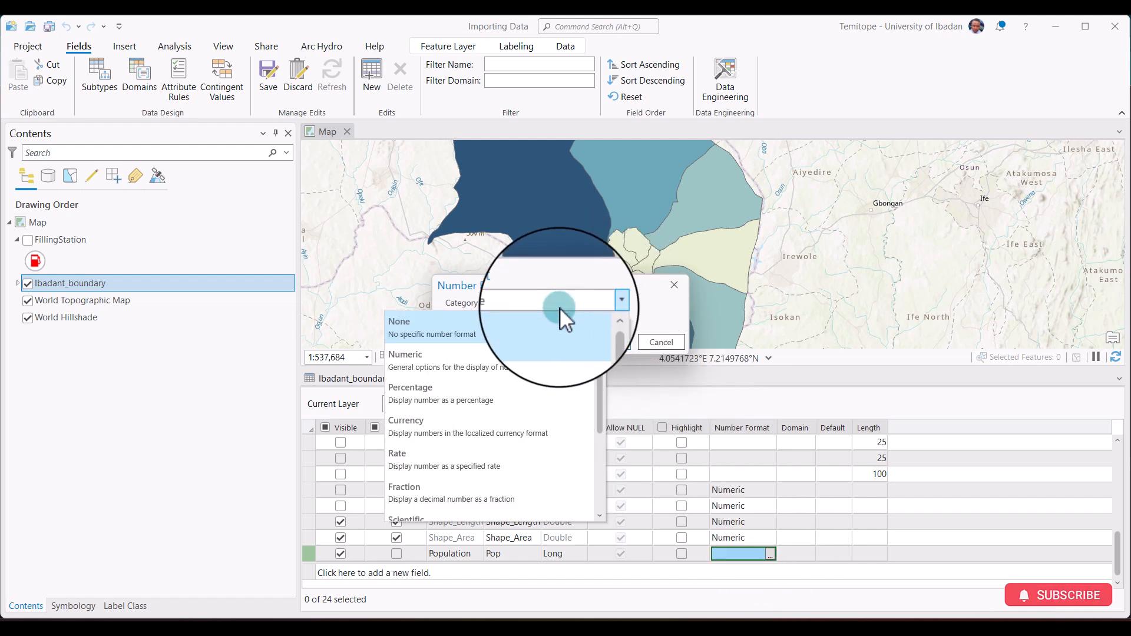
pyautogui.click(448, 369)
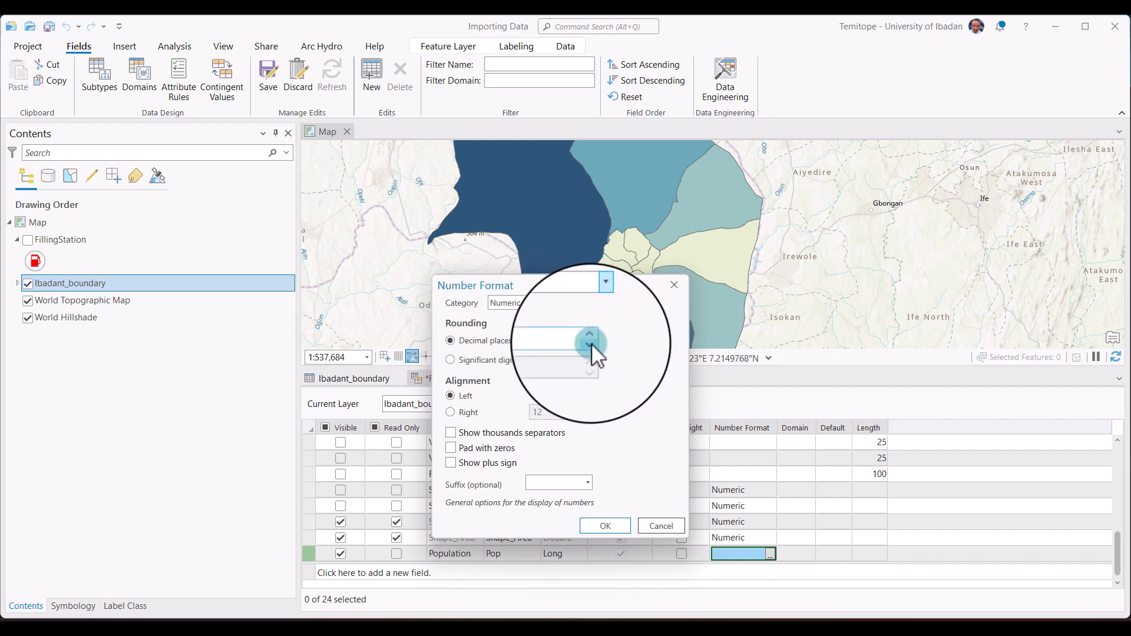
pyautogui.click(592, 343)
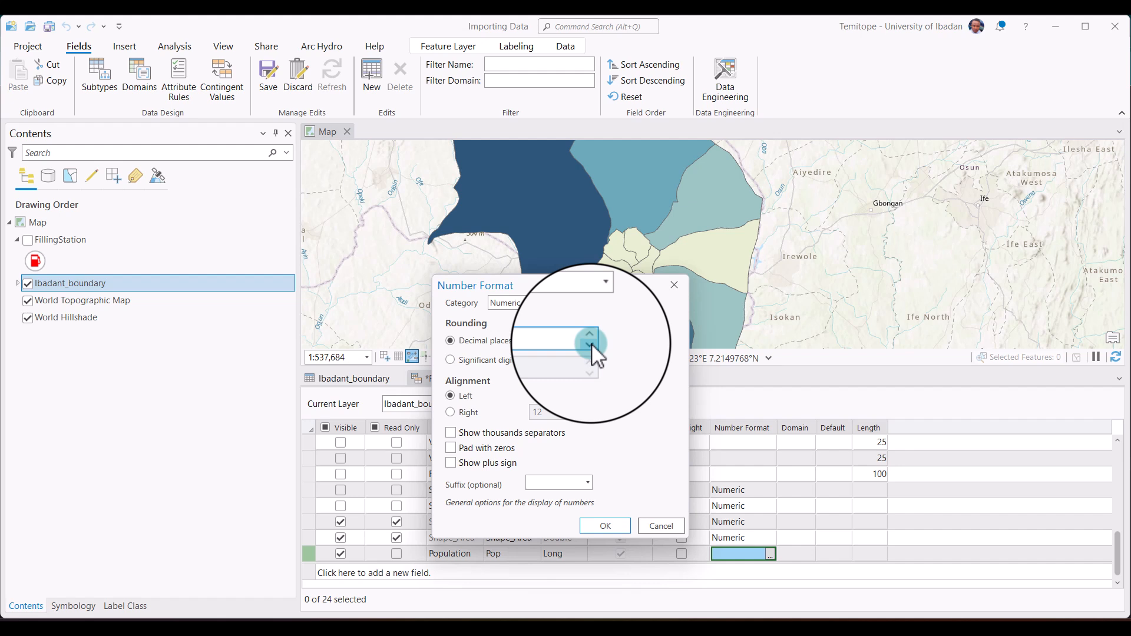
pyautogui.click(591, 343)
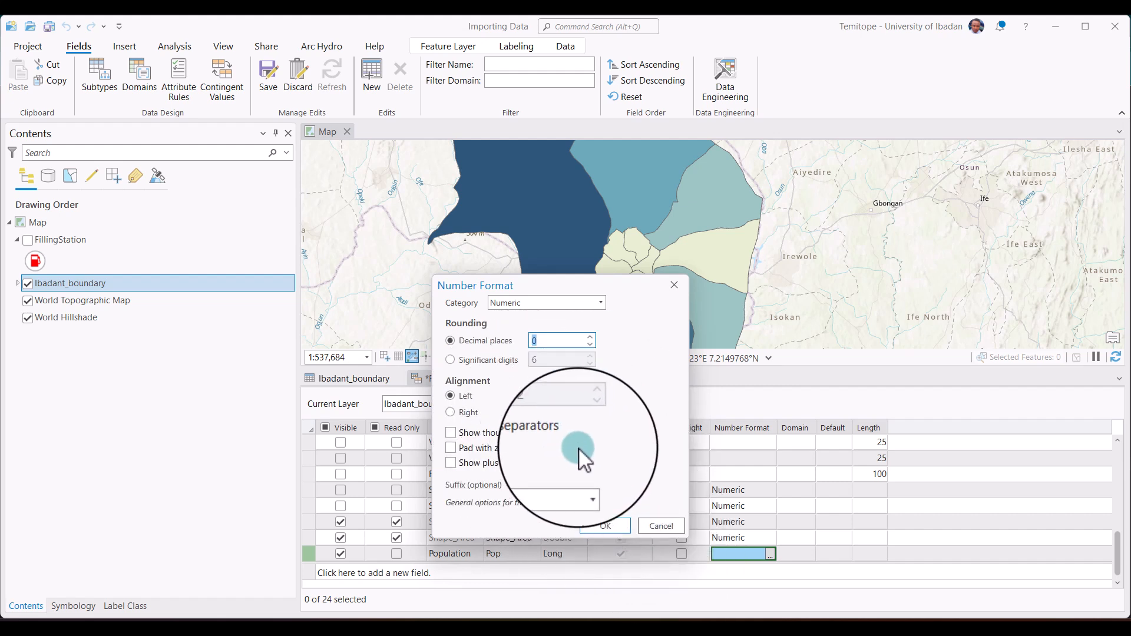
pyautogui.click(617, 525)
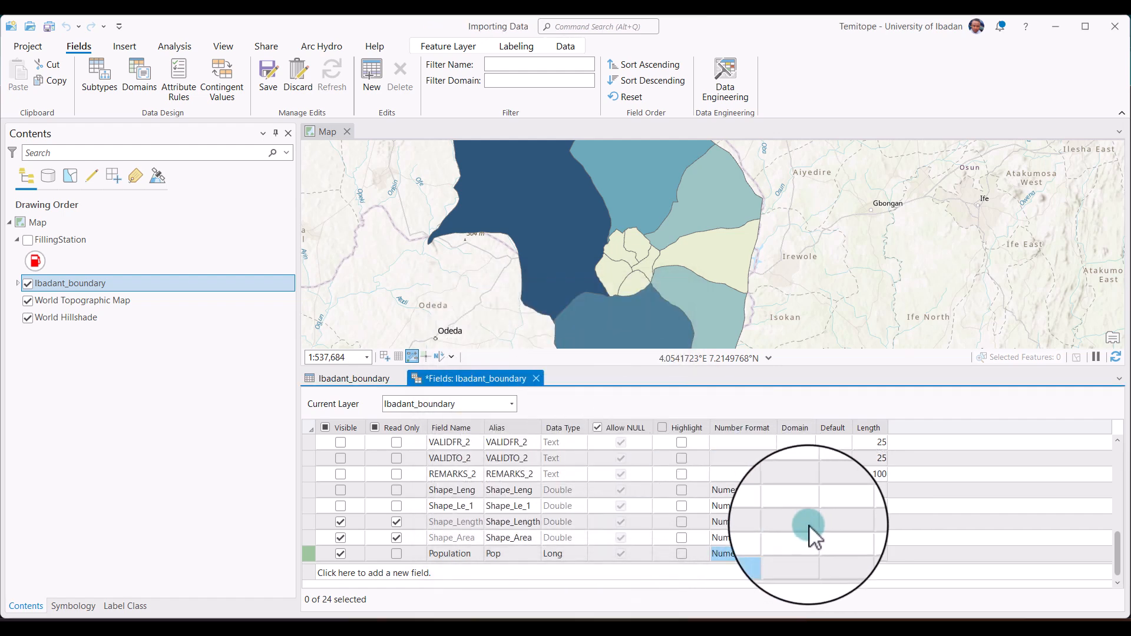
# Add another field named Income with the alias Income, keeping Long as its data type.
pyautogui.click(465, 573)
pyautogui.write('Income')
pyautogui.click(517, 561)
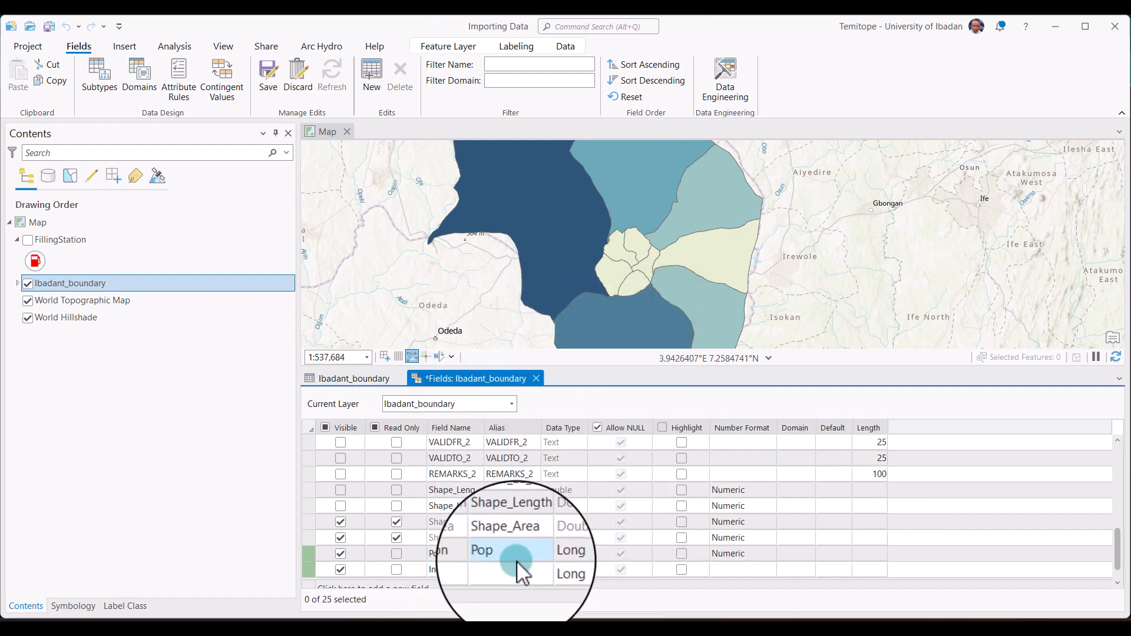
pyautogui.doubleClick(517, 568)
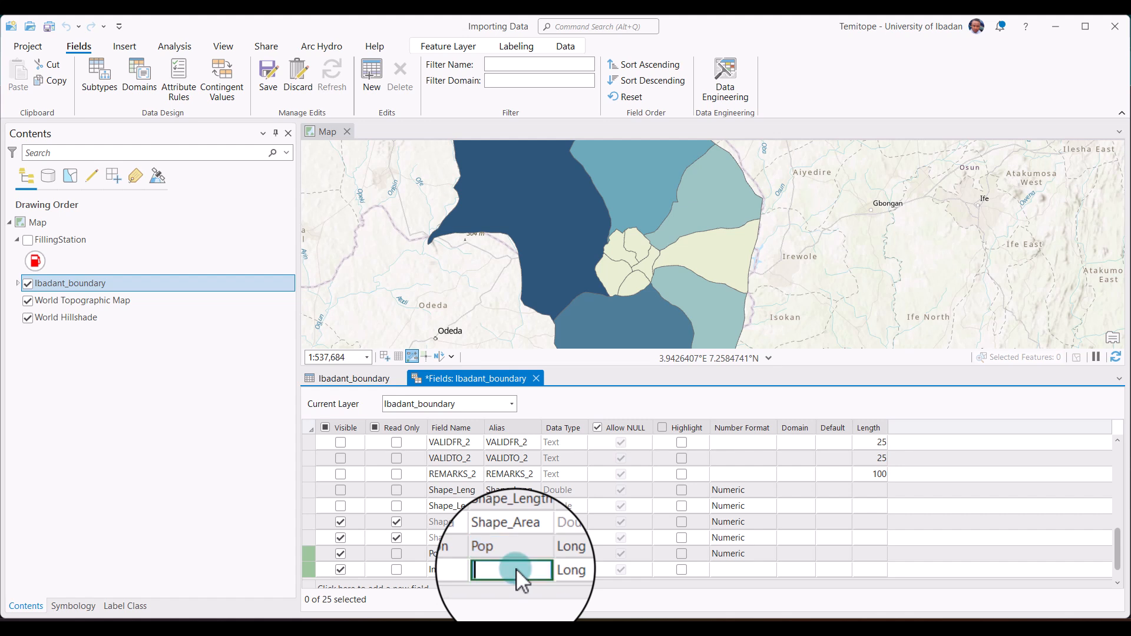
pyautogui.write('Income')
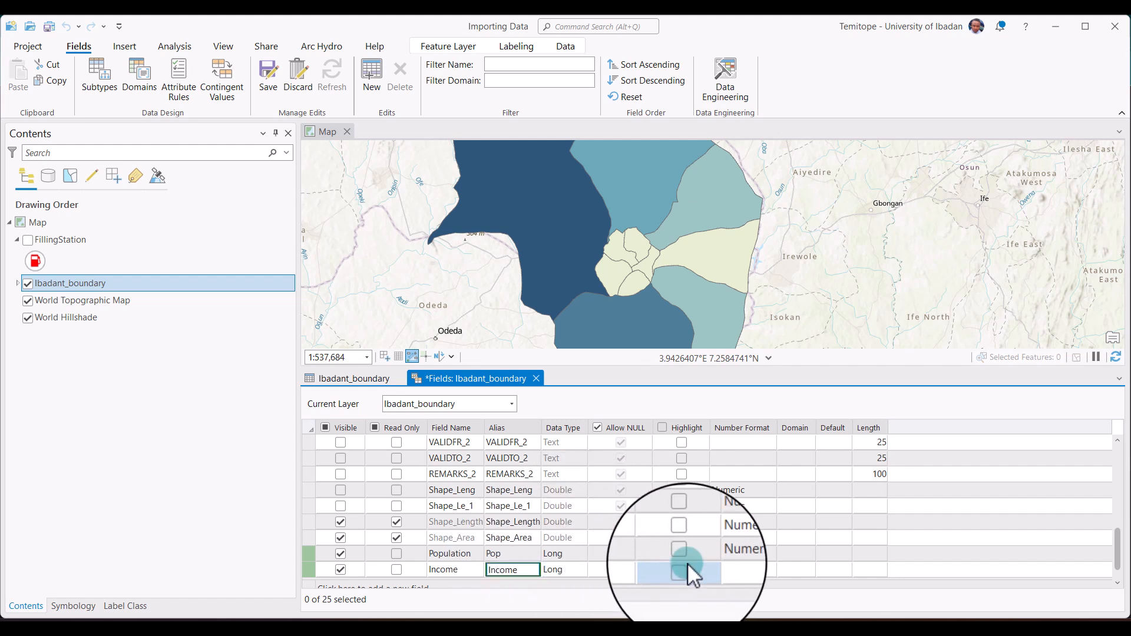
pyautogui.click(567, 571)
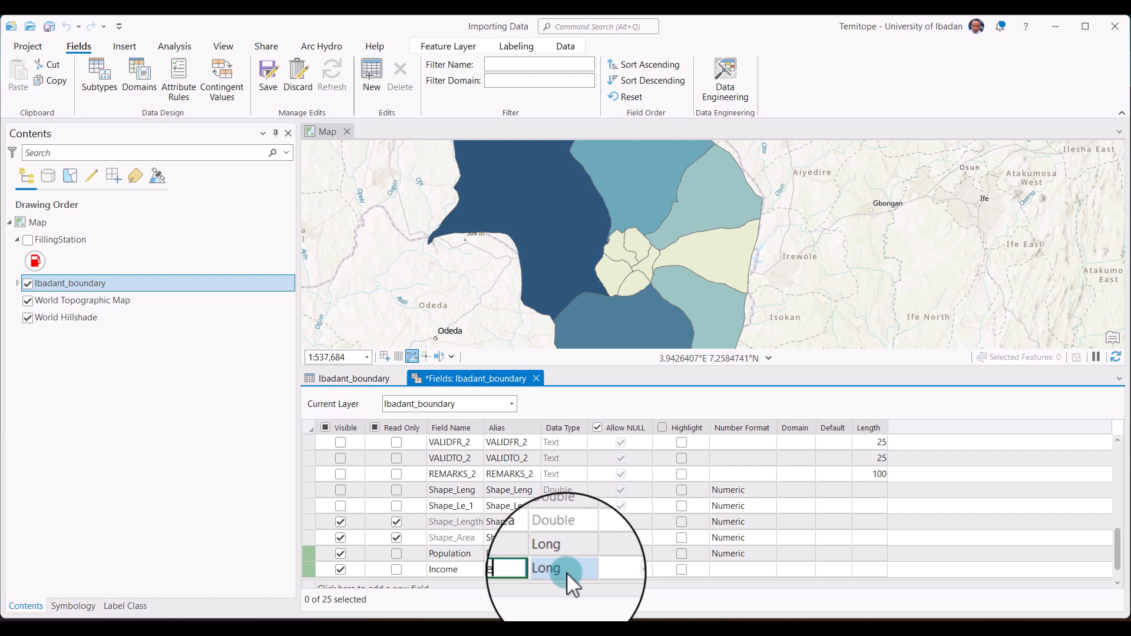
# Set the Income field's number format to the Currency category.
pyautogui.click(764, 568)
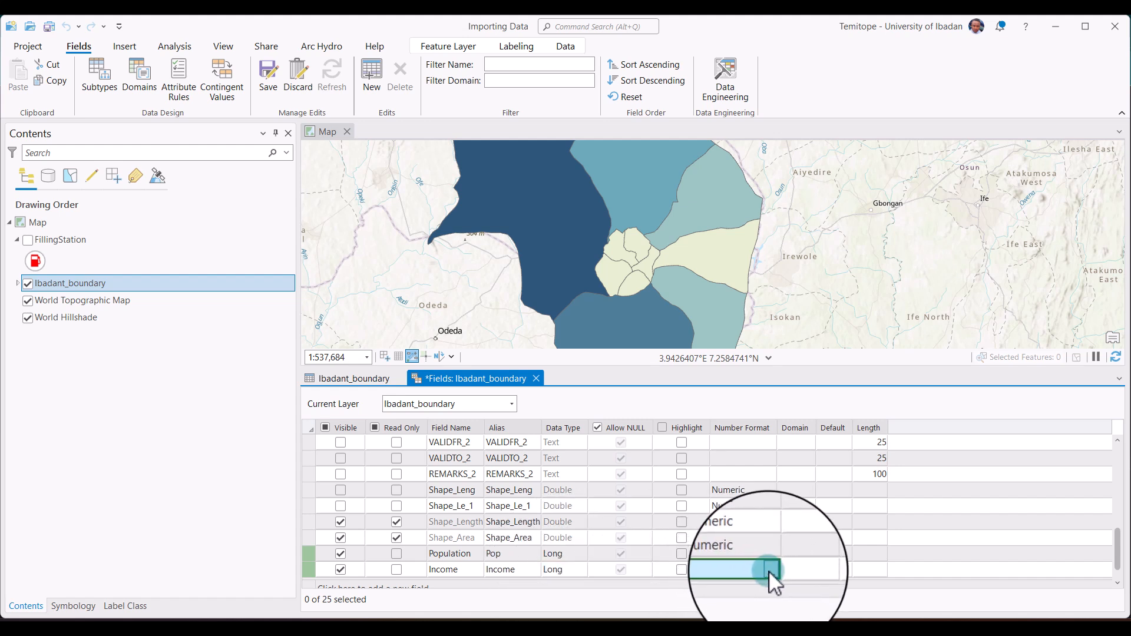
pyautogui.click(769, 570)
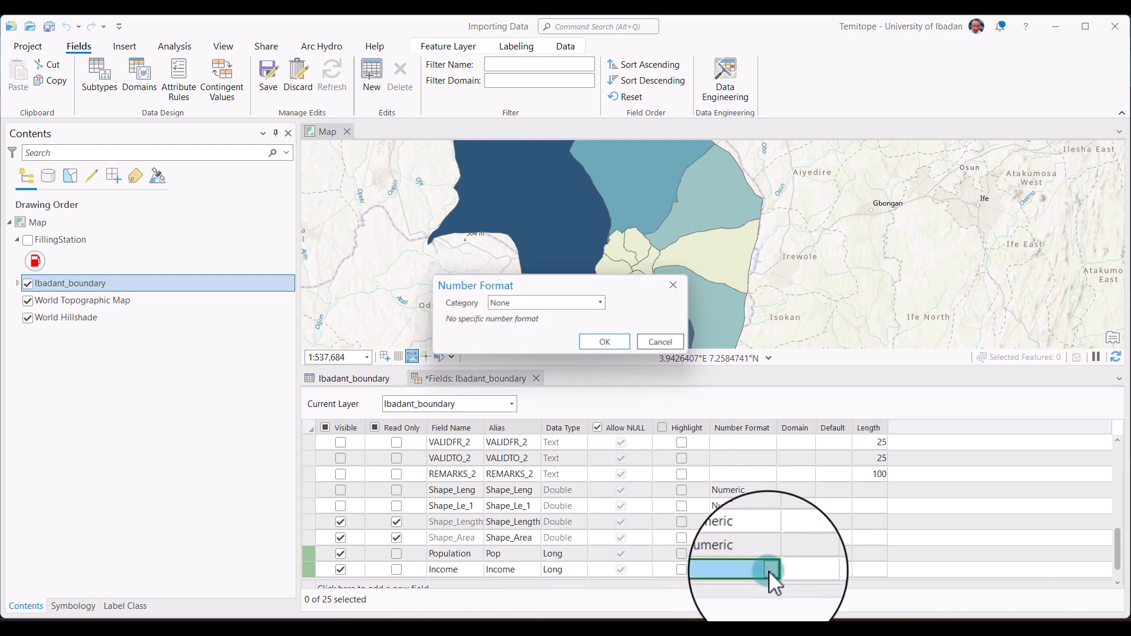
pyautogui.click(600, 302)
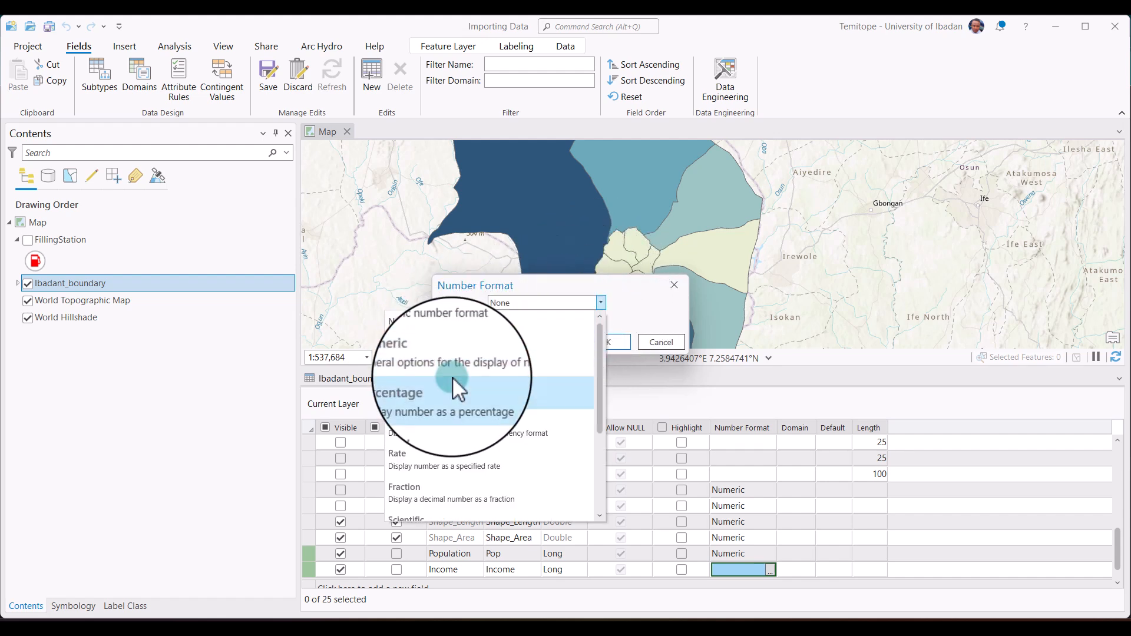
pyautogui.click(455, 360)
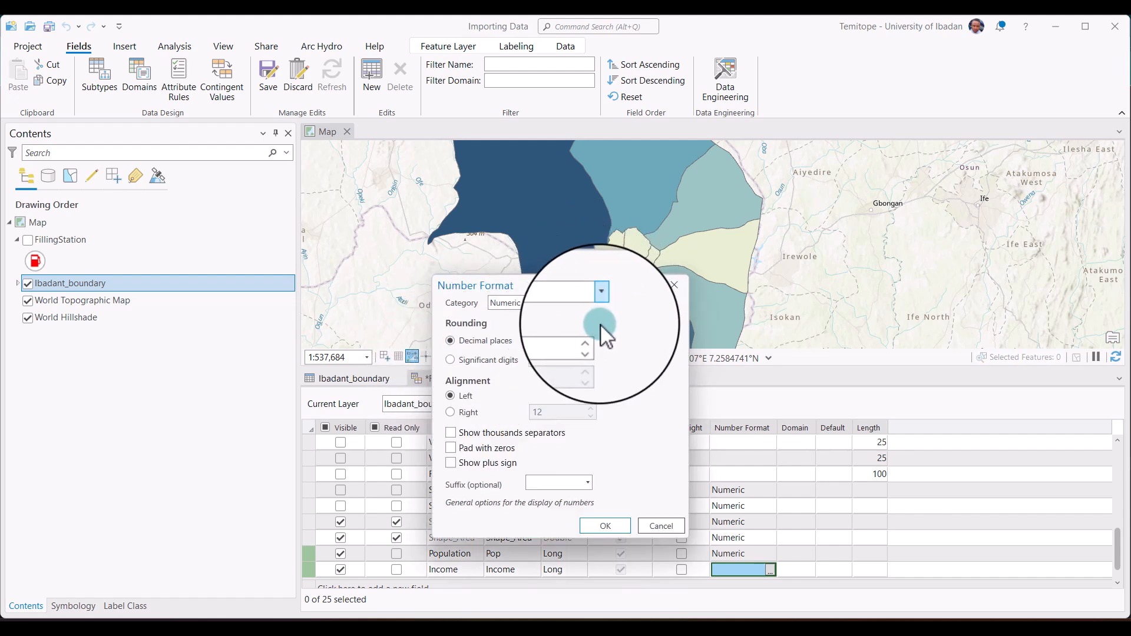
pyautogui.click(599, 302)
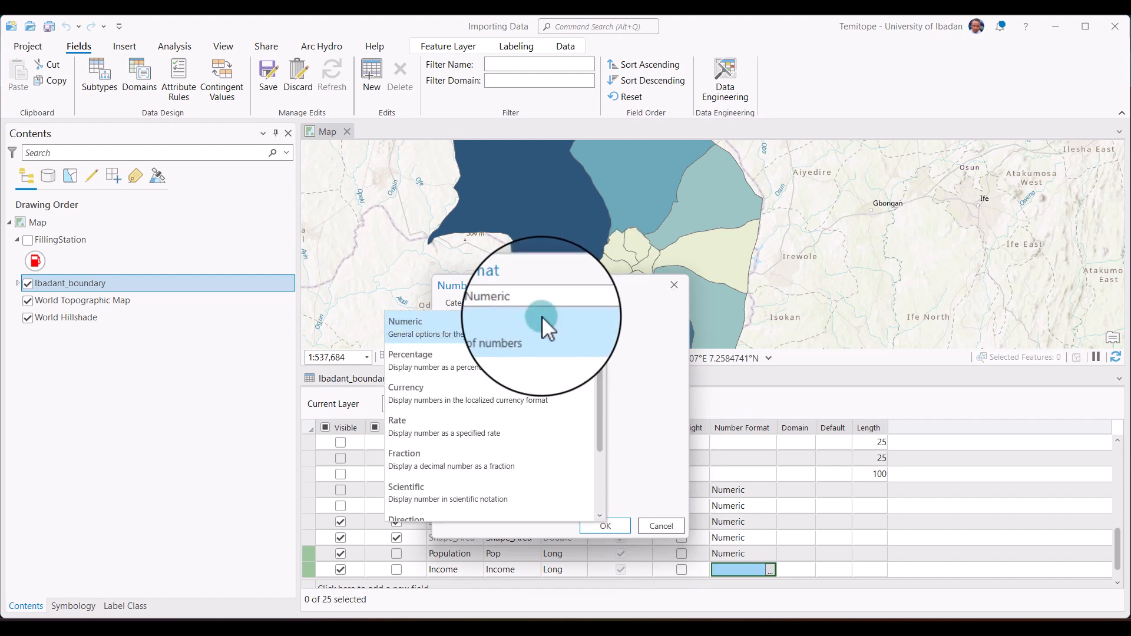
pyautogui.click(437, 391)
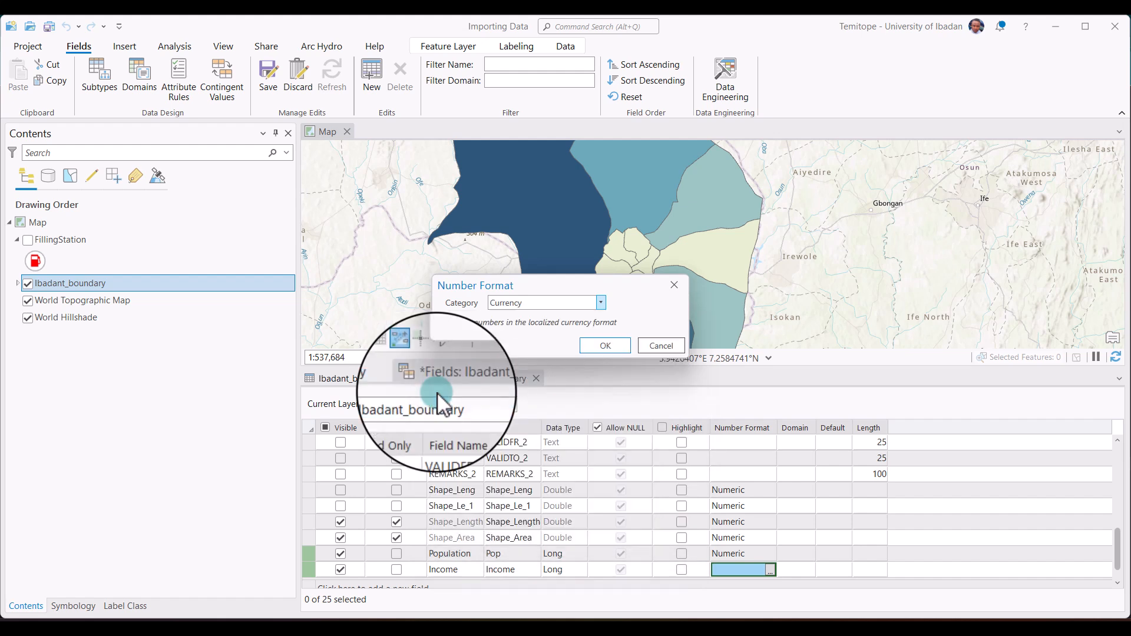
pyautogui.click(607, 353)
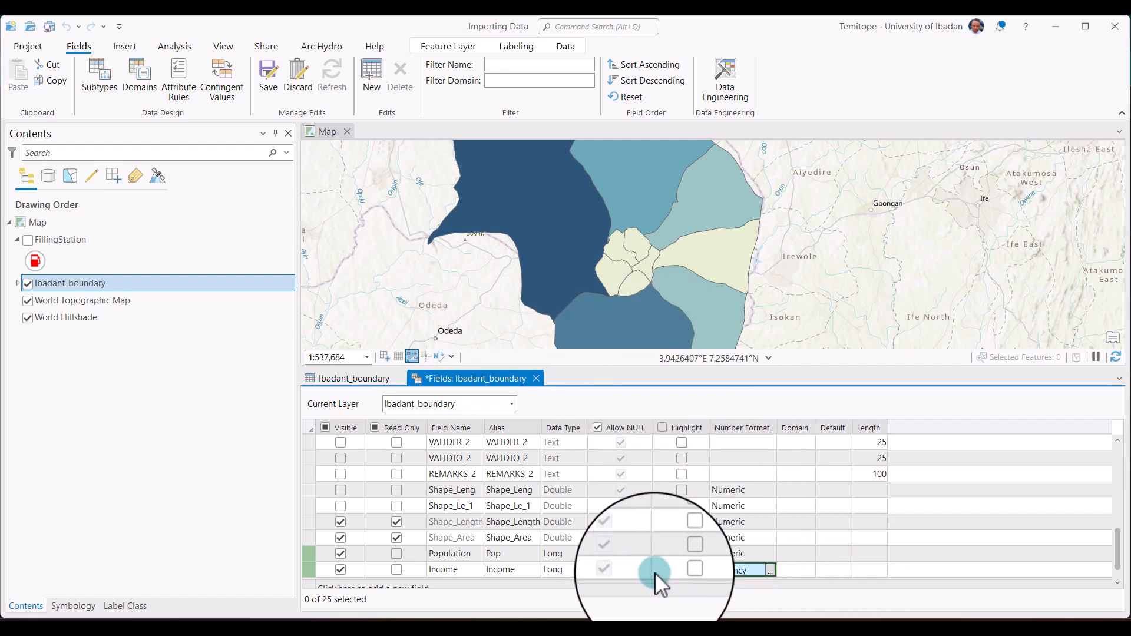
# Save the new Population and Income fields and close the Ibadant_boundary fields view.
pyautogui.scroll(-1, 445, 540)
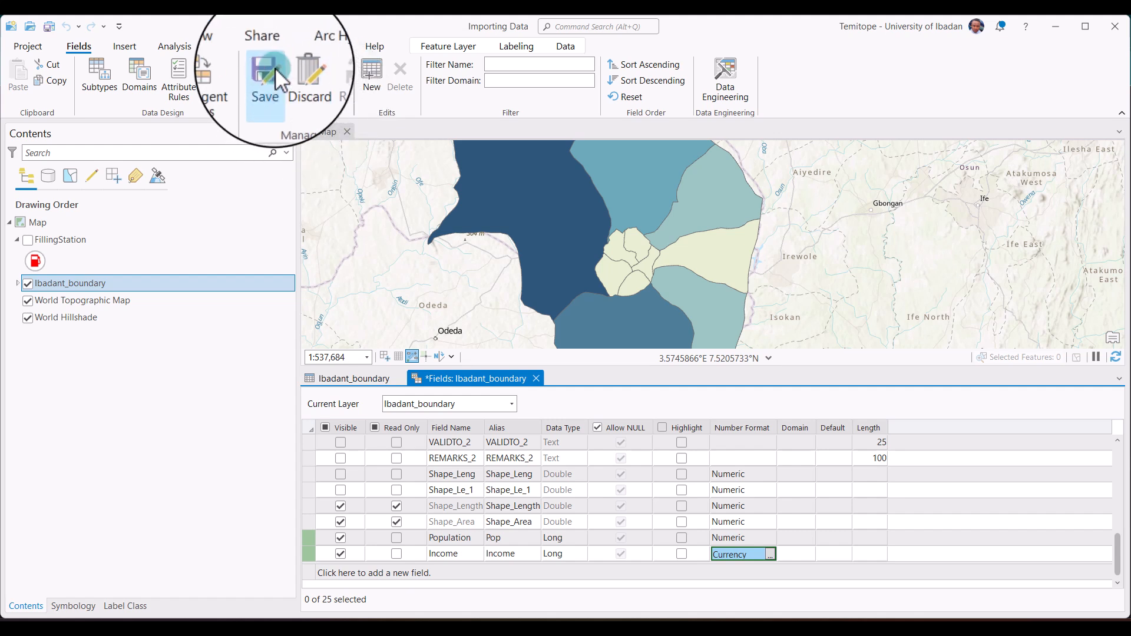
pyautogui.click(275, 67)
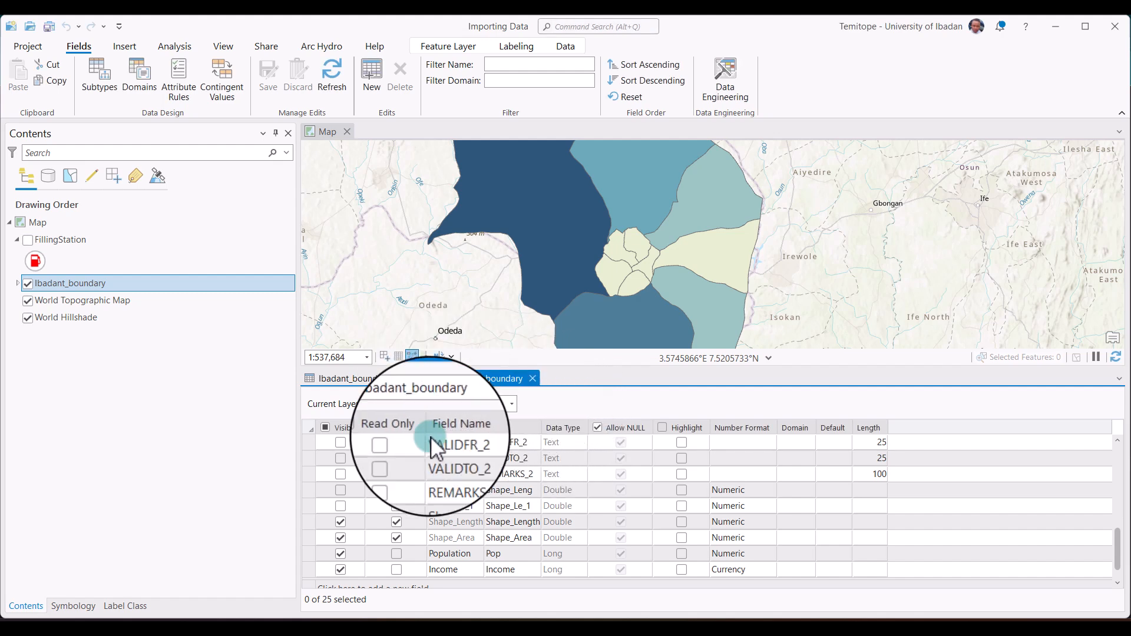
pyautogui.click(538, 381)
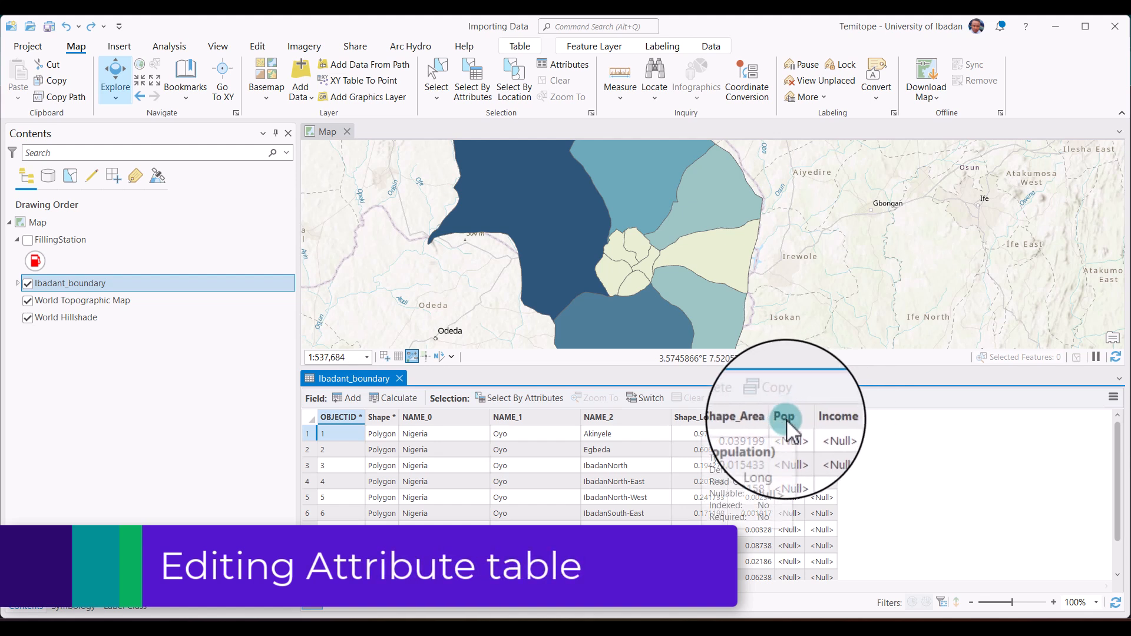
# Enter 10000 as the Pop value of the Akinyele record in the attribute table.
pyautogui.click(787, 419)
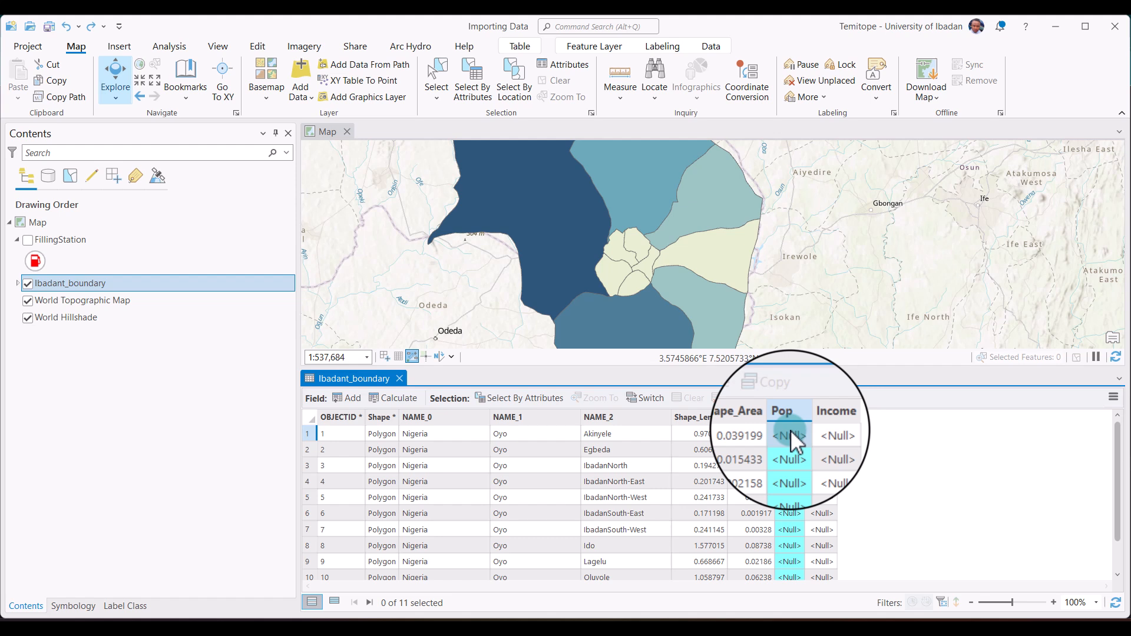
pyautogui.doubleClick(790, 432)
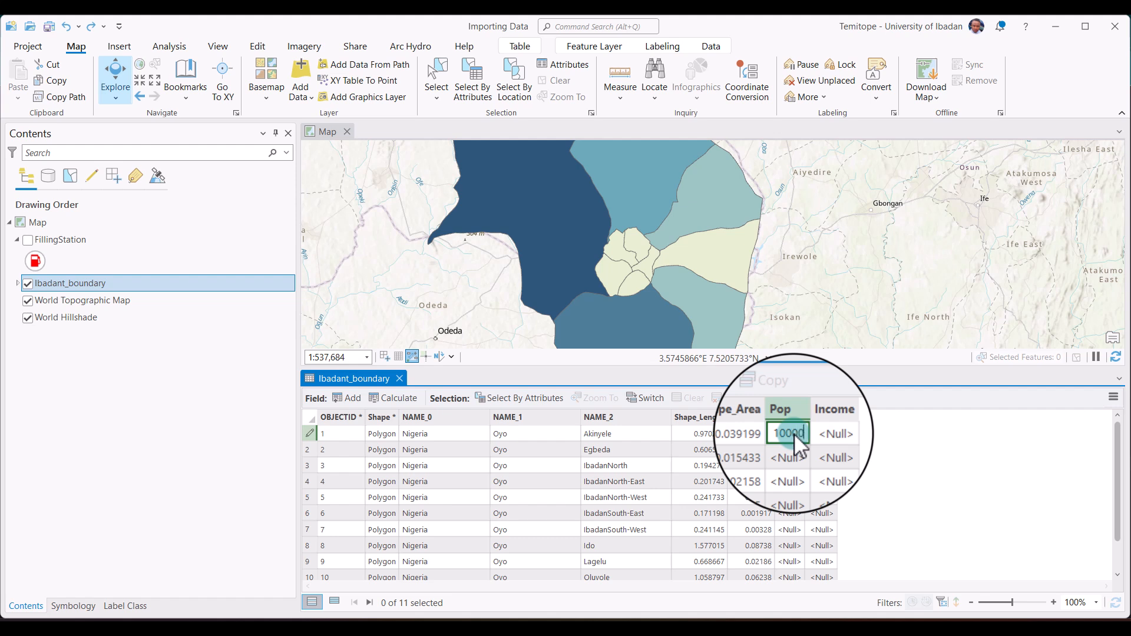
pyautogui.click(795, 446)
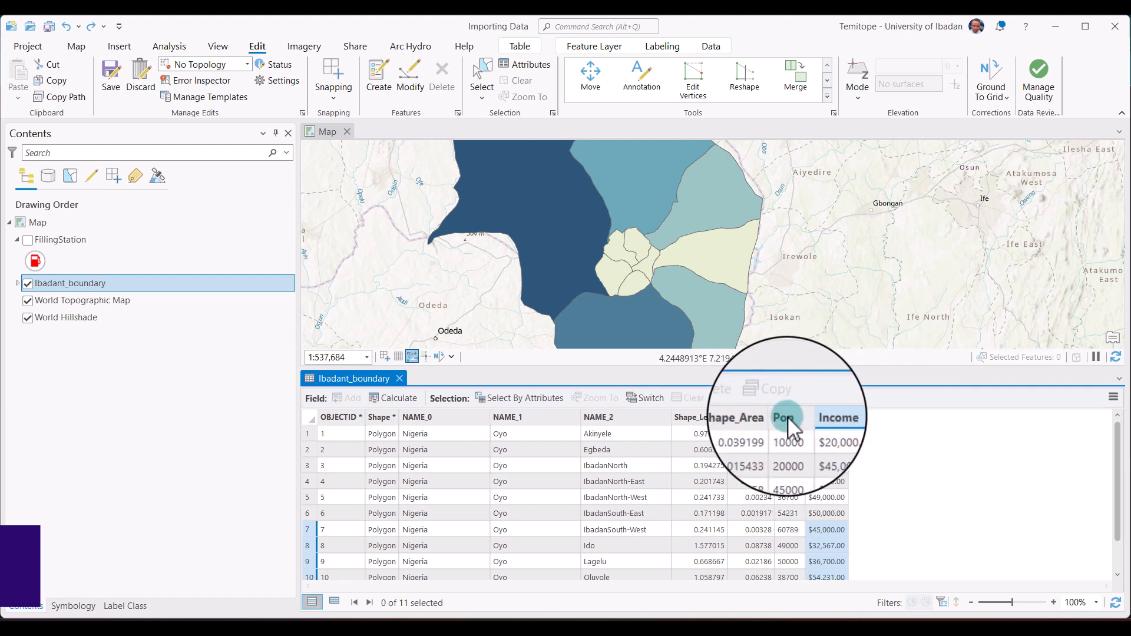
# Sort the Ibadant_boundary attribute table by the Pop field in ascending order.
pyautogui.moveTo(790, 414)
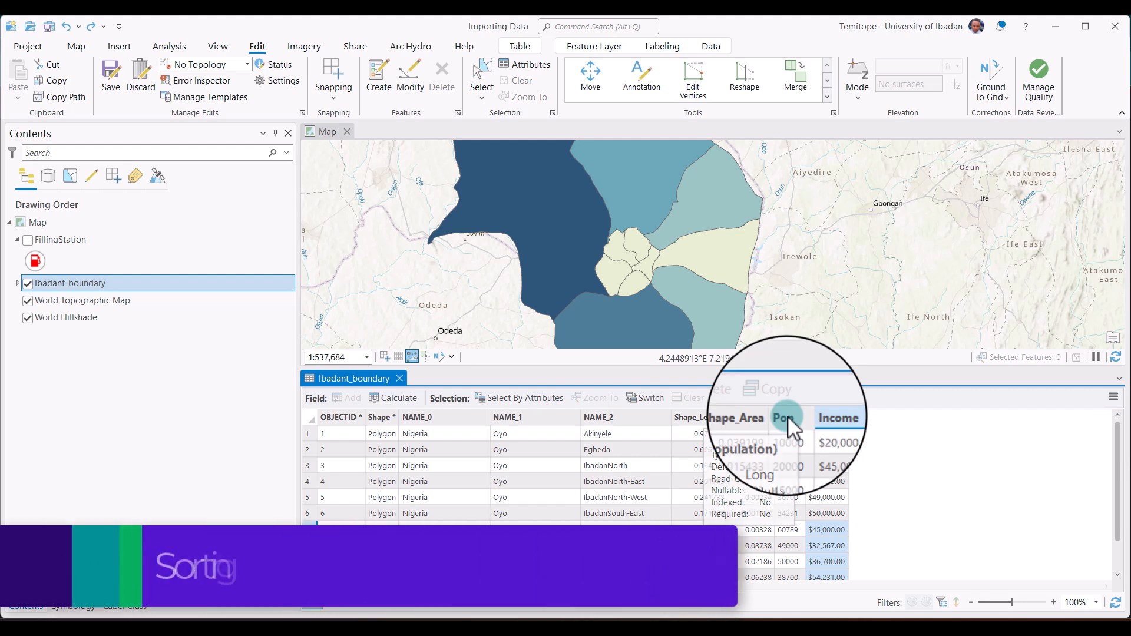
pyautogui.click(790, 418)
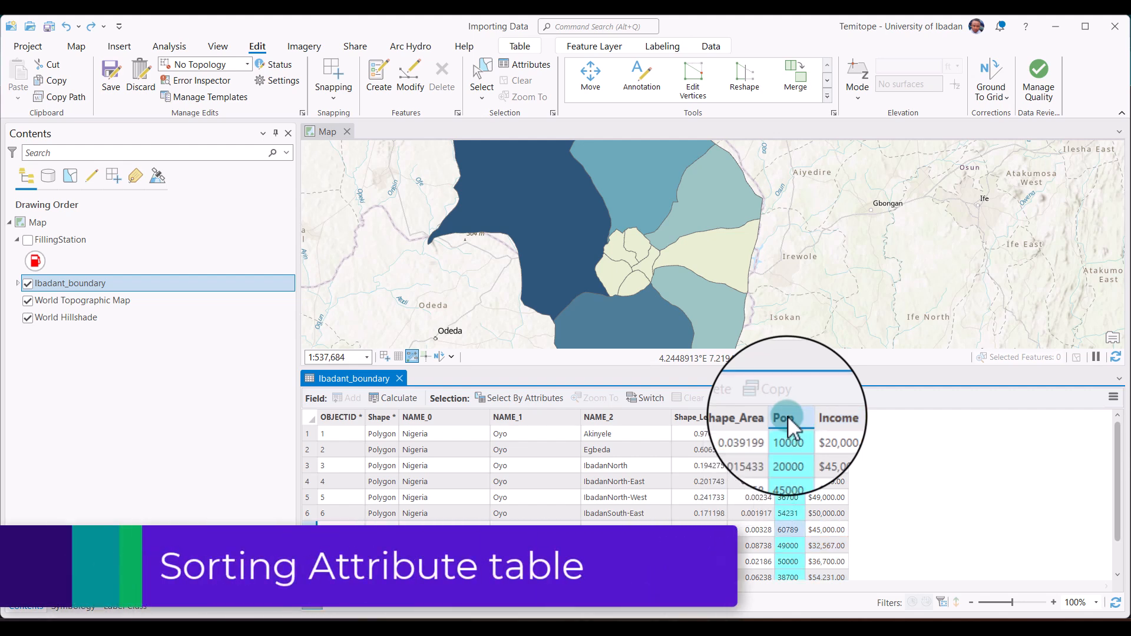
pyautogui.rightClick(787, 415)
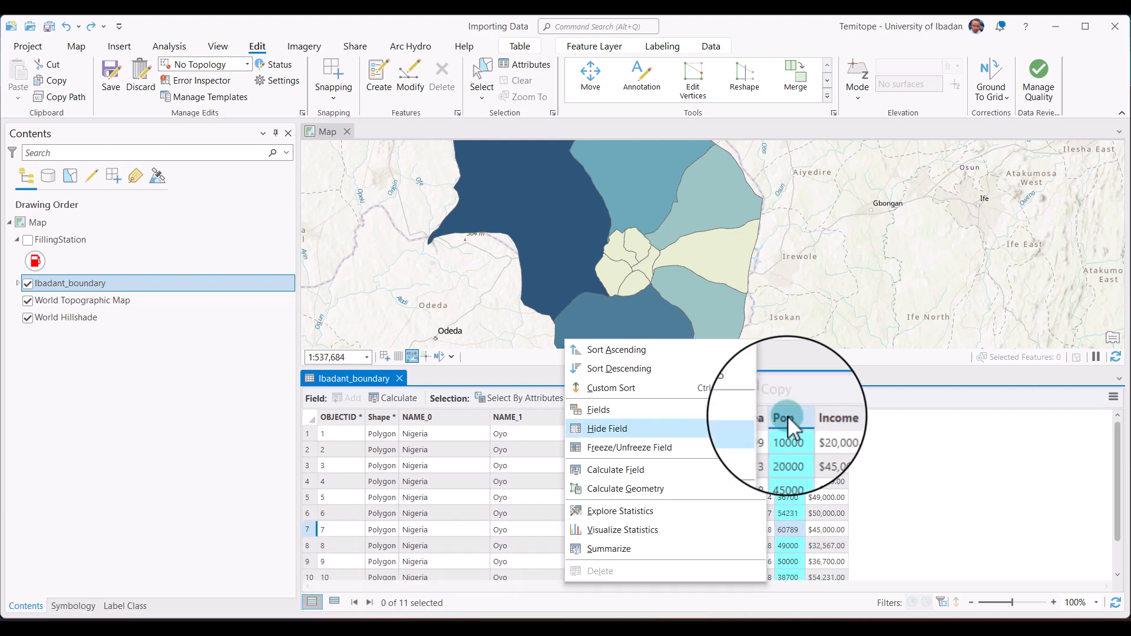
pyautogui.click(623, 351)
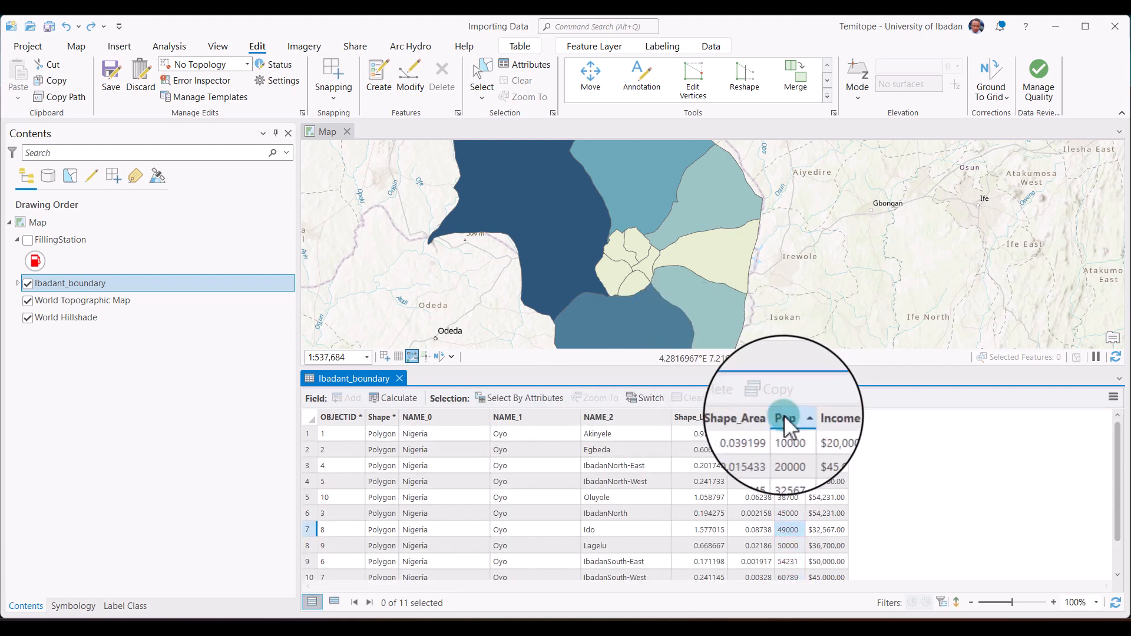
# Sort the attribute table by the Income field in descending order.
pyautogui.click(784, 415)
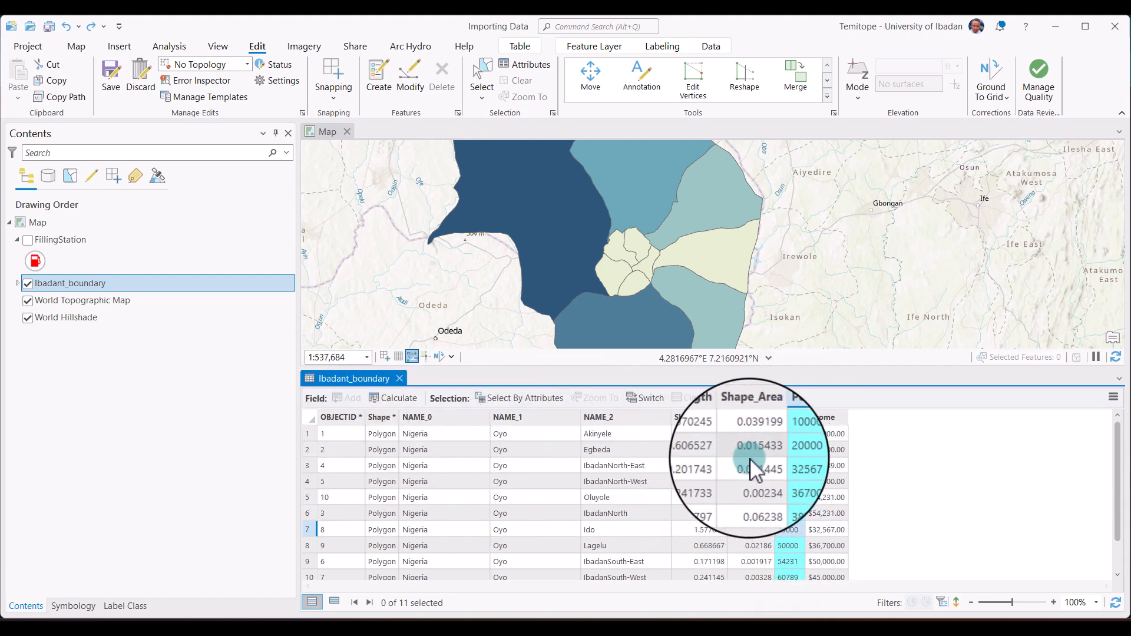
pyautogui.click(829, 415)
pyautogui.rightClick(829, 412)
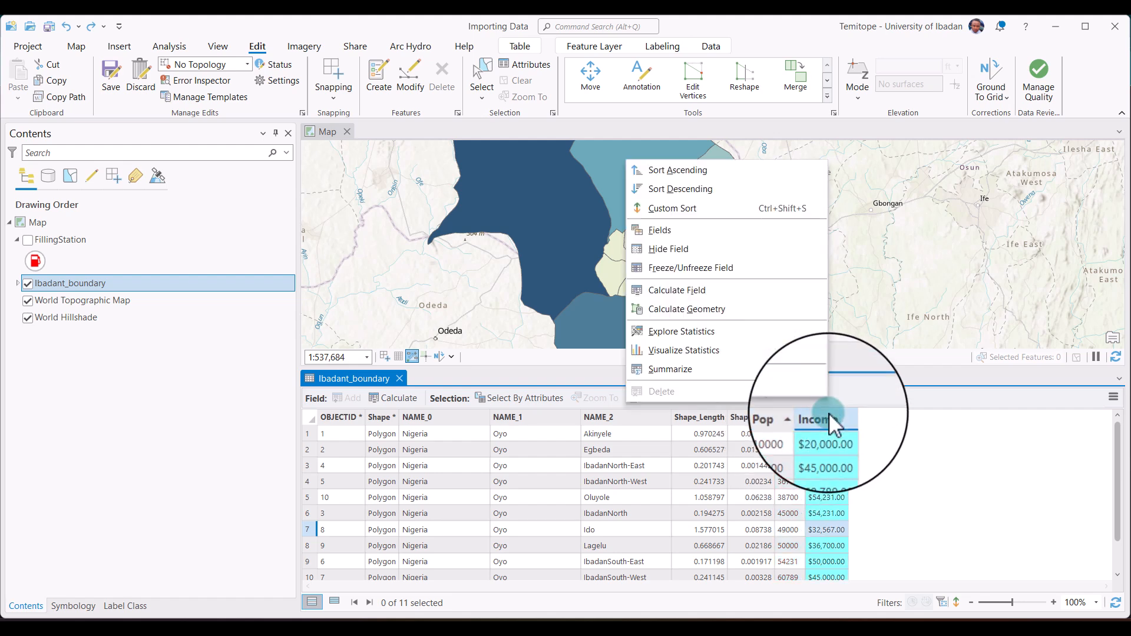
pyautogui.click(688, 188)
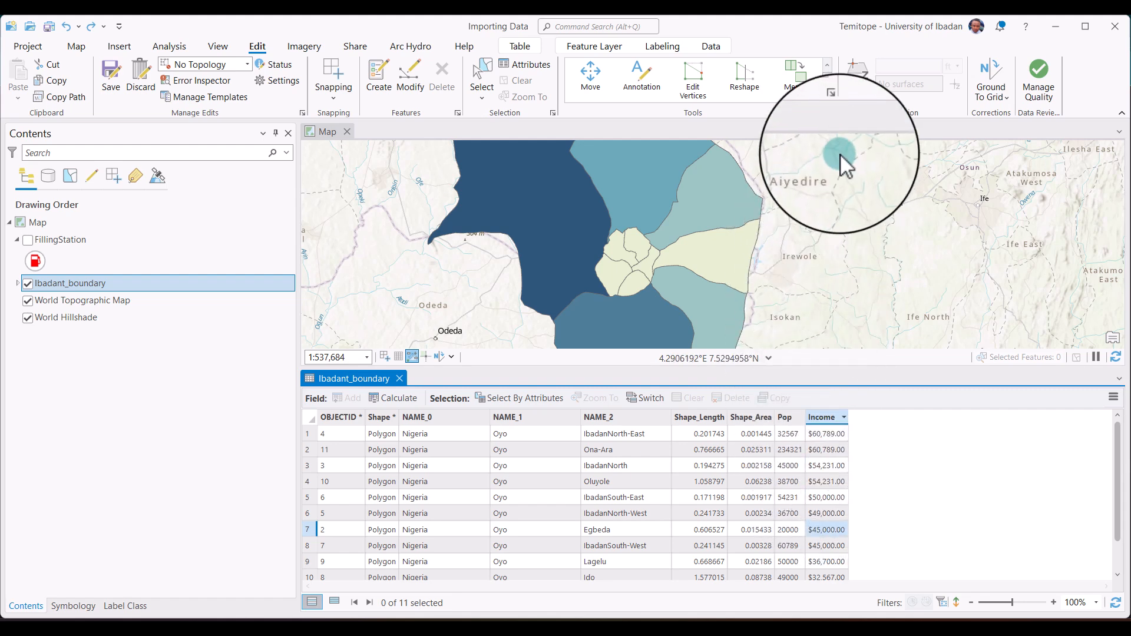
# Select the IbadanNorth-East record in the attribute table and examine its highlighted polygon on the map.
pyautogui.scroll(-2, 825, 177)
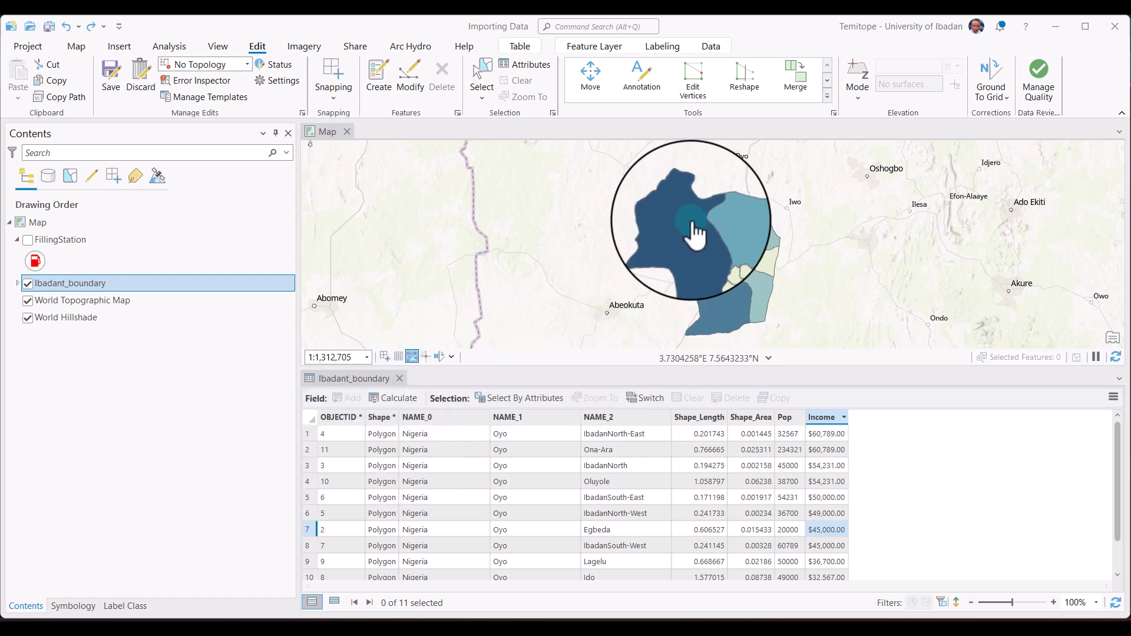
pyautogui.click(310, 432)
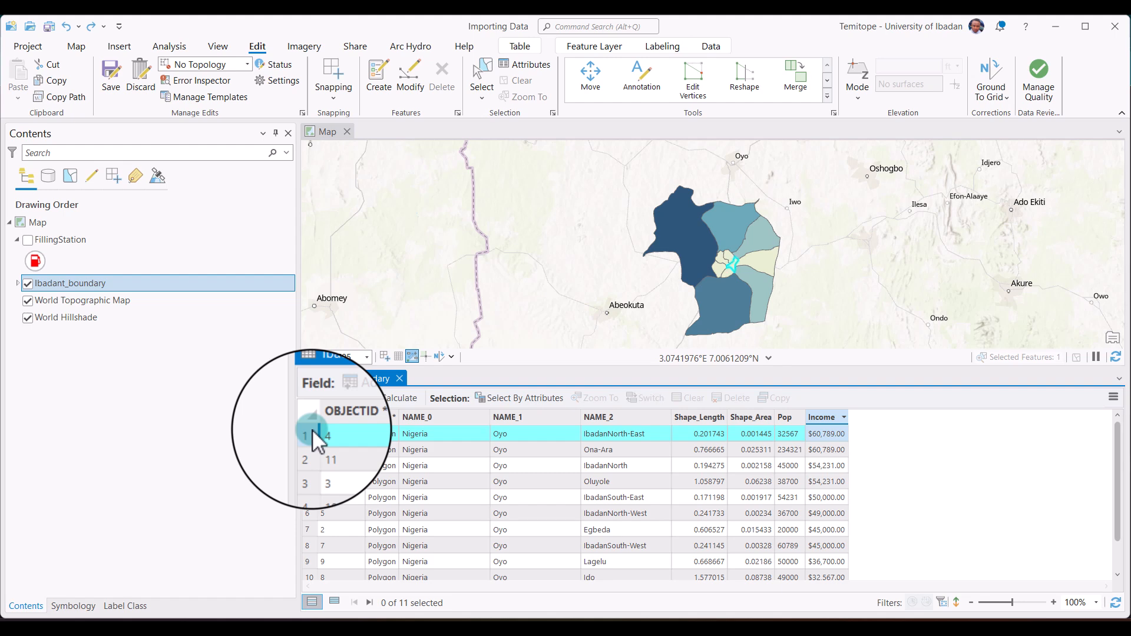
pyautogui.scroll(4, 728, 264)
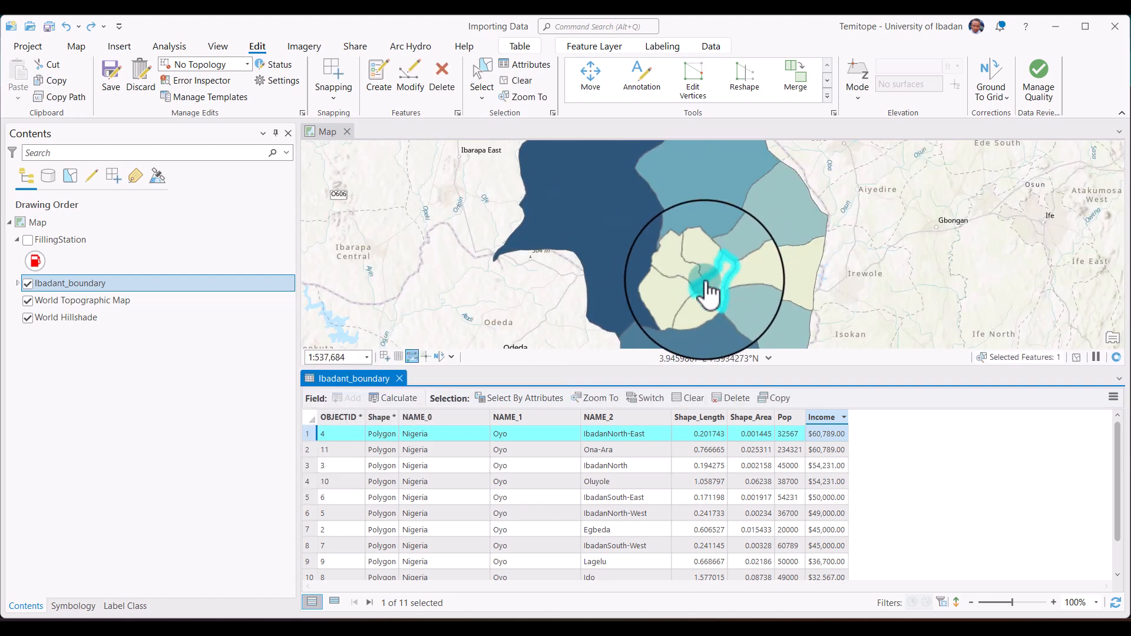
pyautogui.scroll(2, 705, 291)
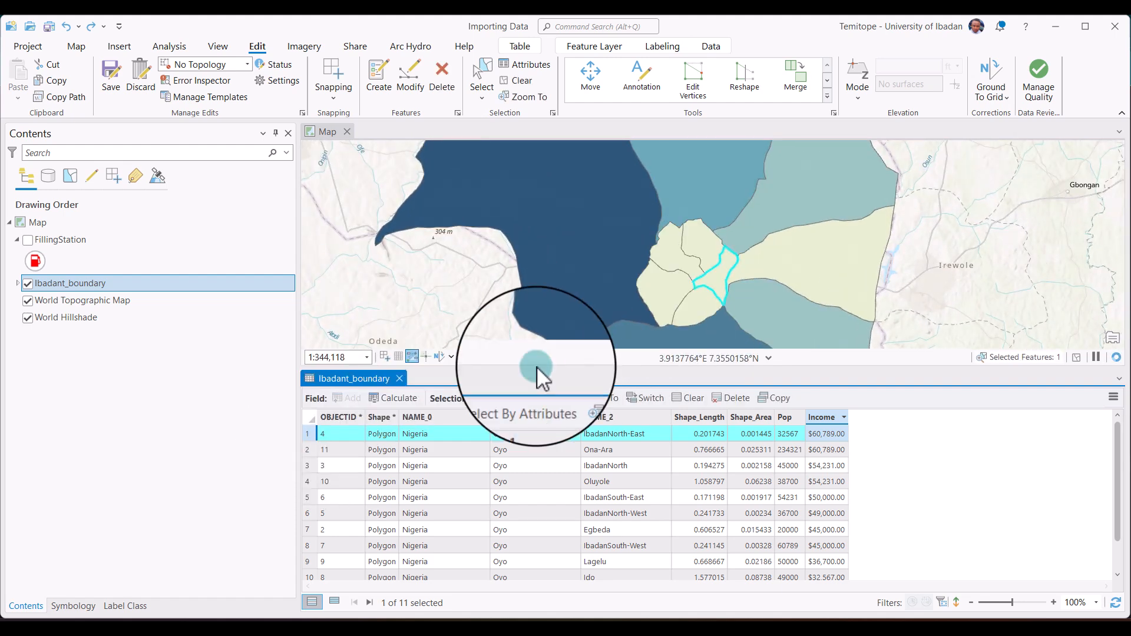
# Zoom the map to the selected IbadanNorth-East record and flash its polygon.
pyautogui.click(310, 431)
pyautogui.rightClick(310, 431)
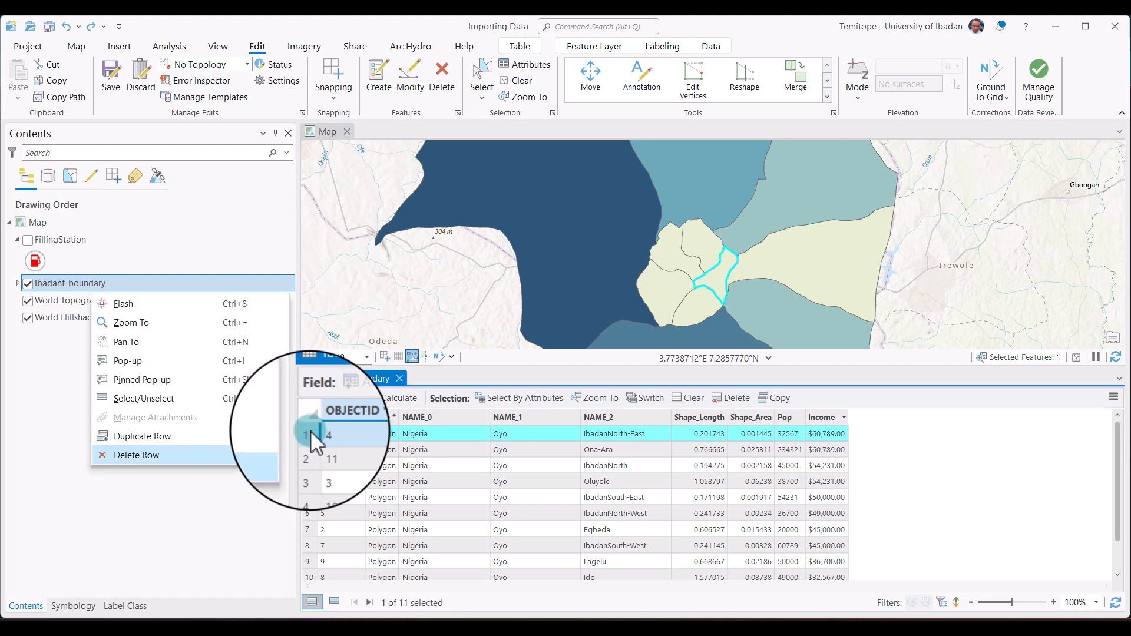
pyautogui.click(144, 324)
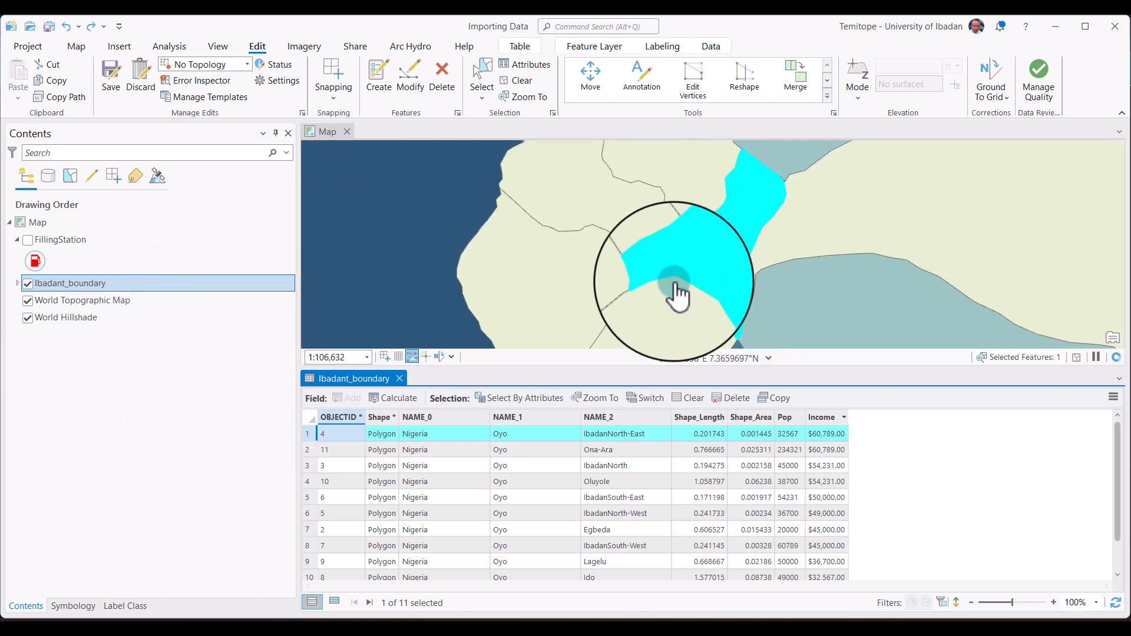
pyautogui.rightClick(310, 432)
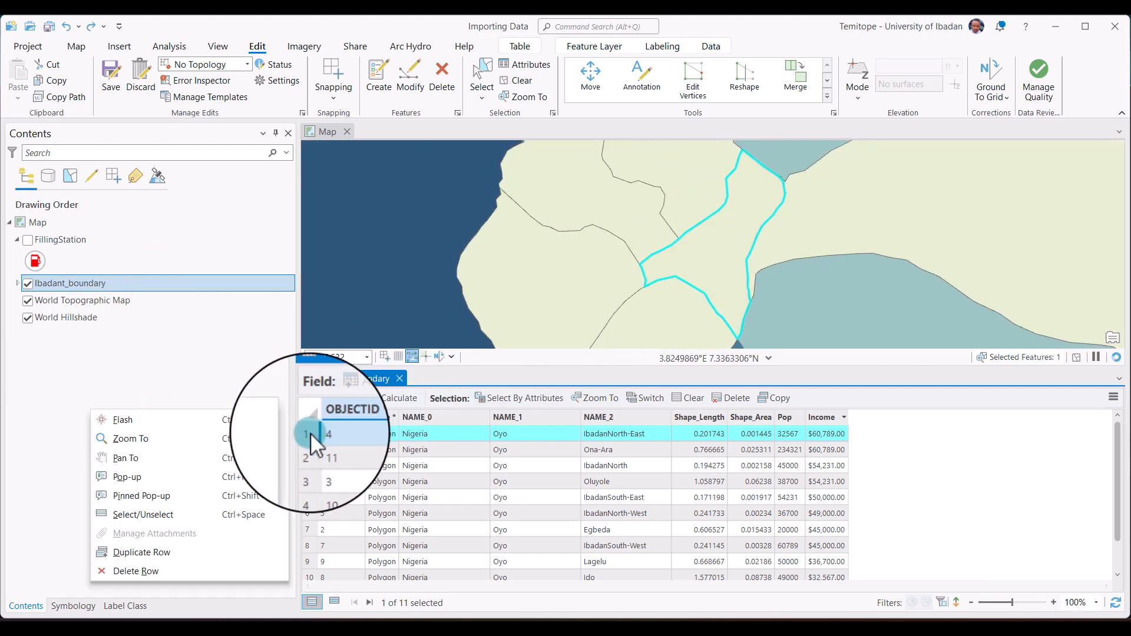
pyautogui.click(182, 426)
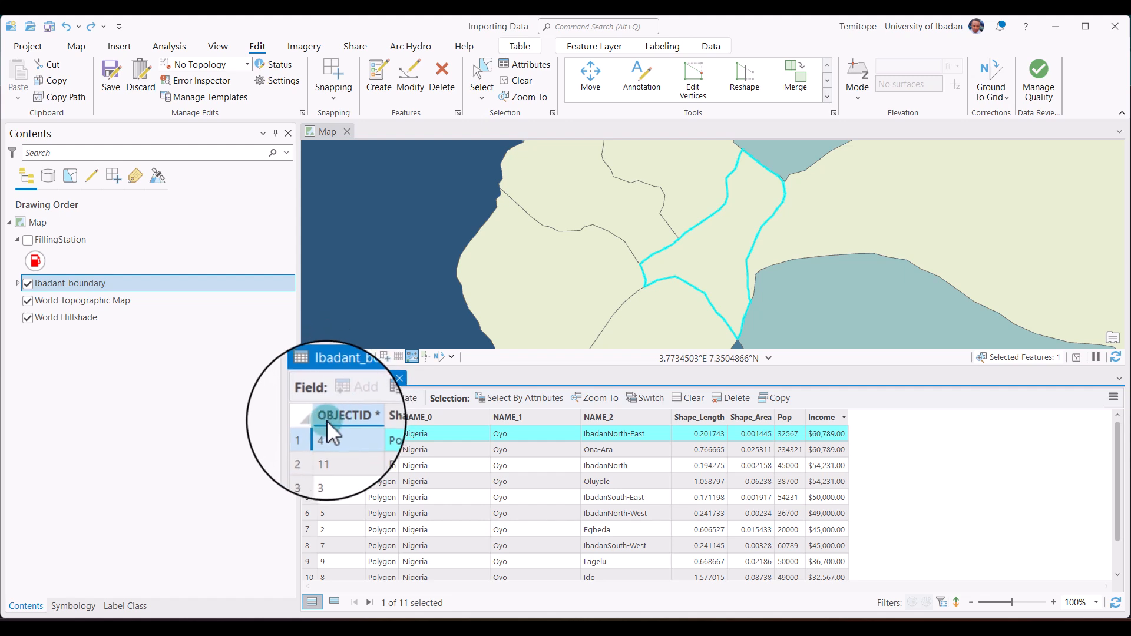
# Pan the map to the selected IbadanNorth-East record, repeating the pan from a smaller map scale.
pyautogui.rightClick(307, 434)
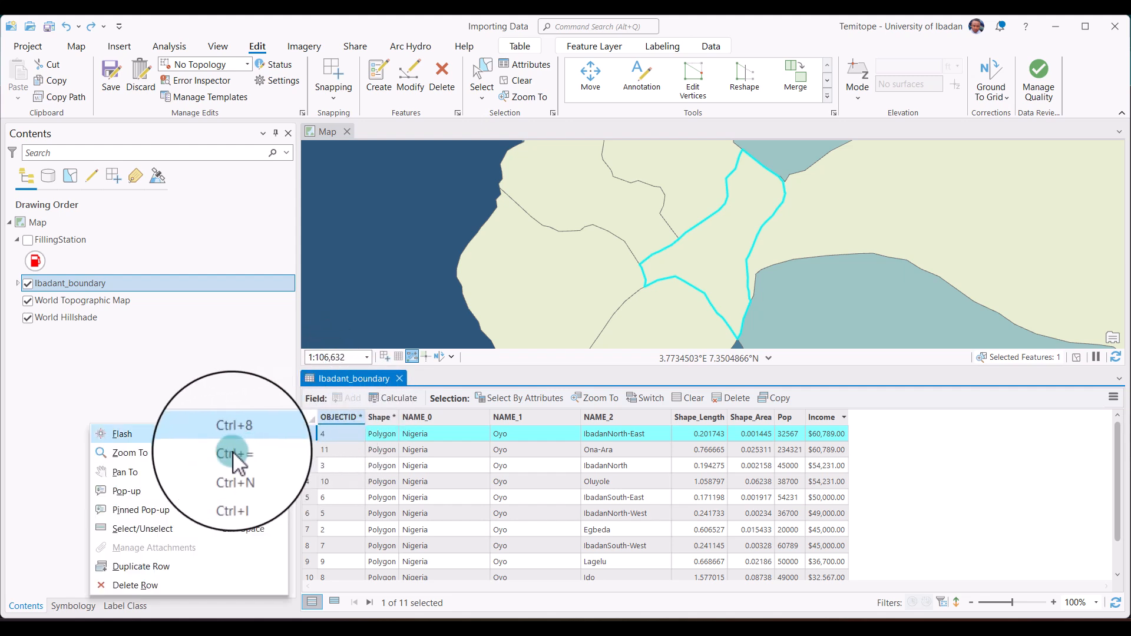
pyautogui.click(155, 476)
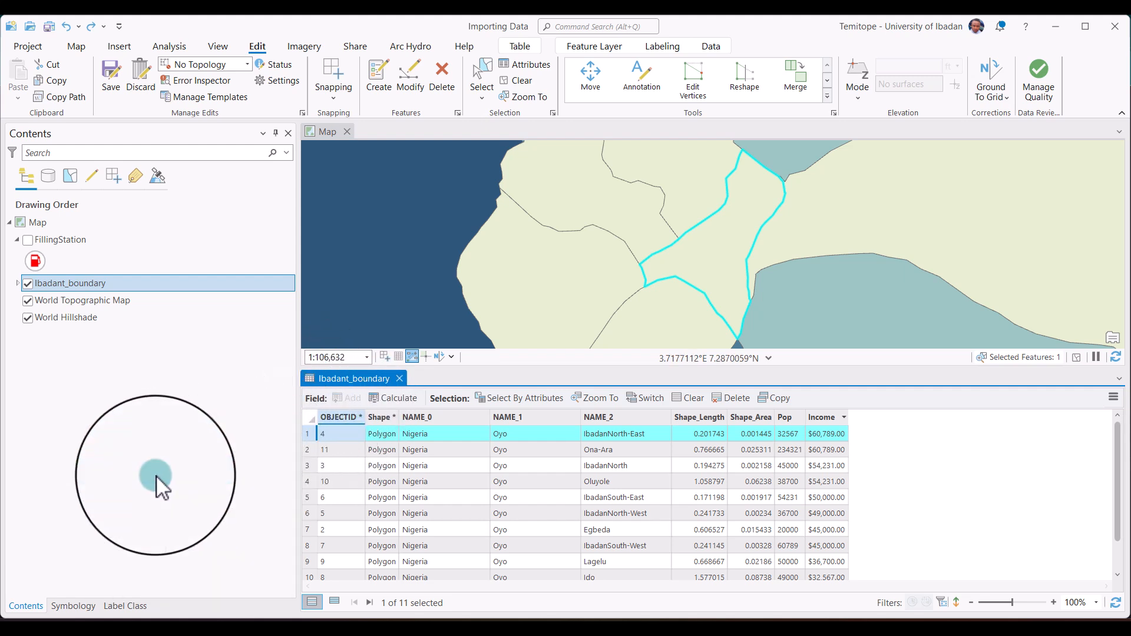
pyautogui.scroll(-5, 830, 257)
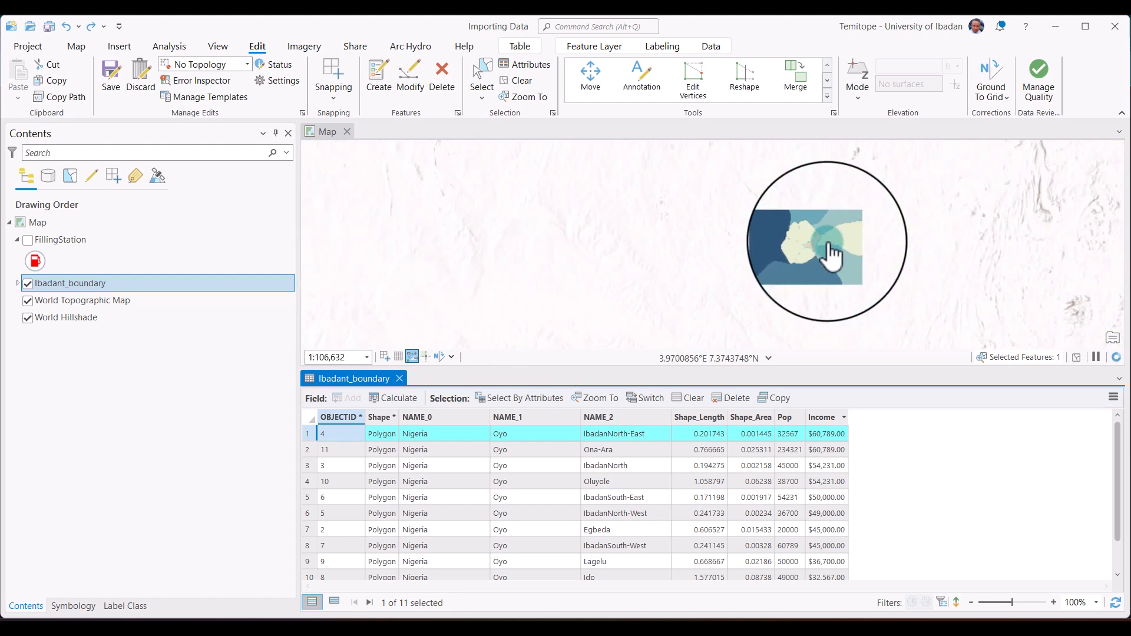
pyautogui.rightClick(308, 432)
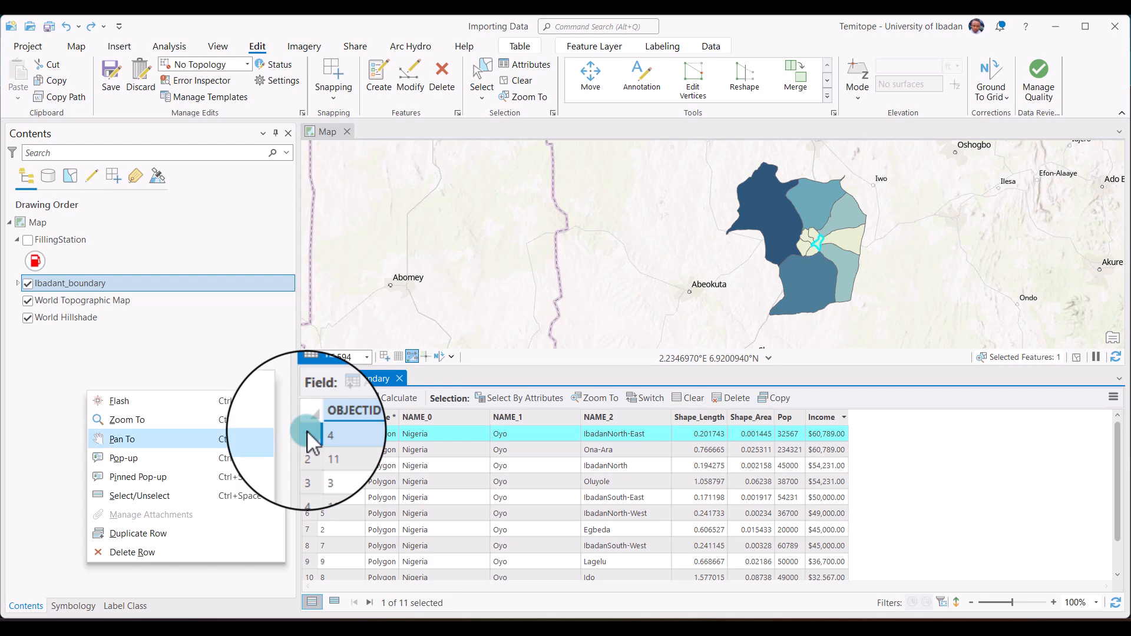
pyautogui.click(165, 441)
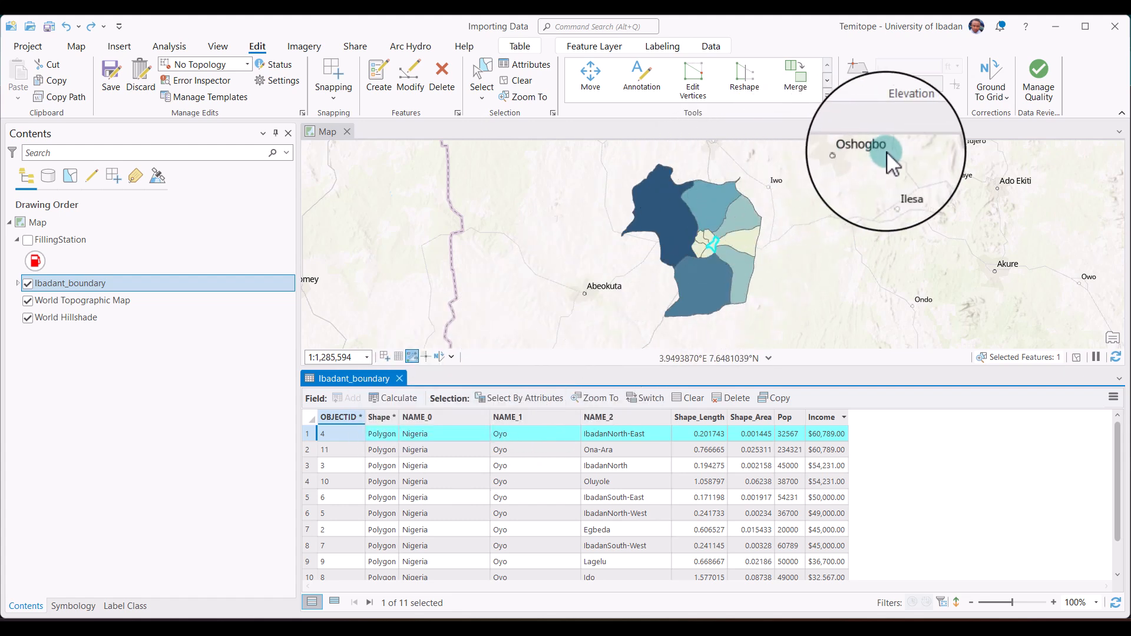
# Add the Ona-Ara, IbadanSouth-East and IbadanSouth-West records to the selection, examine them on the map and clear the whole selection.
pyautogui.keyDown('ctrl'); pyautogui.click(306, 455); pyautogui.keyUp('ctrl')
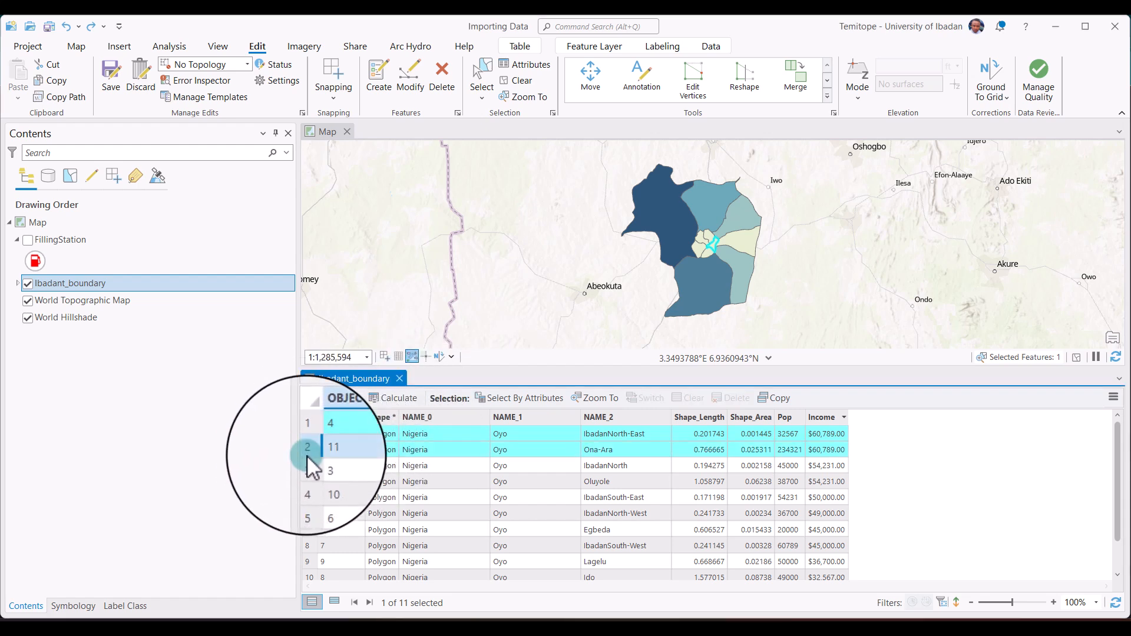
pyautogui.keyDown('ctrl'); pyautogui.click(307, 497); pyautogui.keyUp('ctrl')
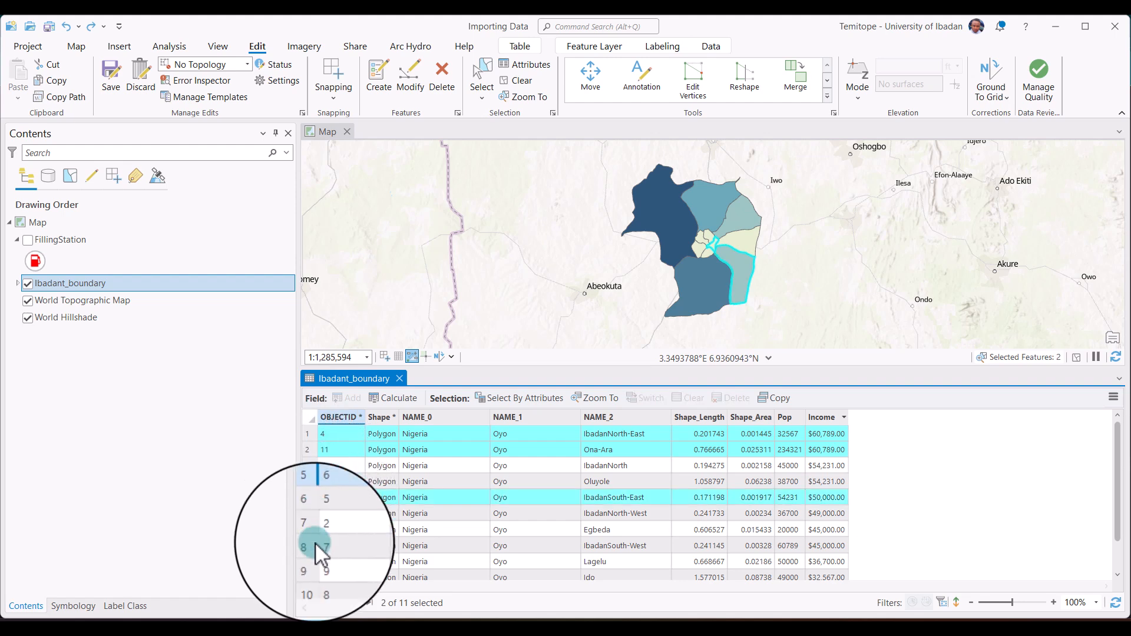
pyautogui.keyDown('ctrl'); pyautogui.click(307, 546); pyautogui.keyUp('ctrl')
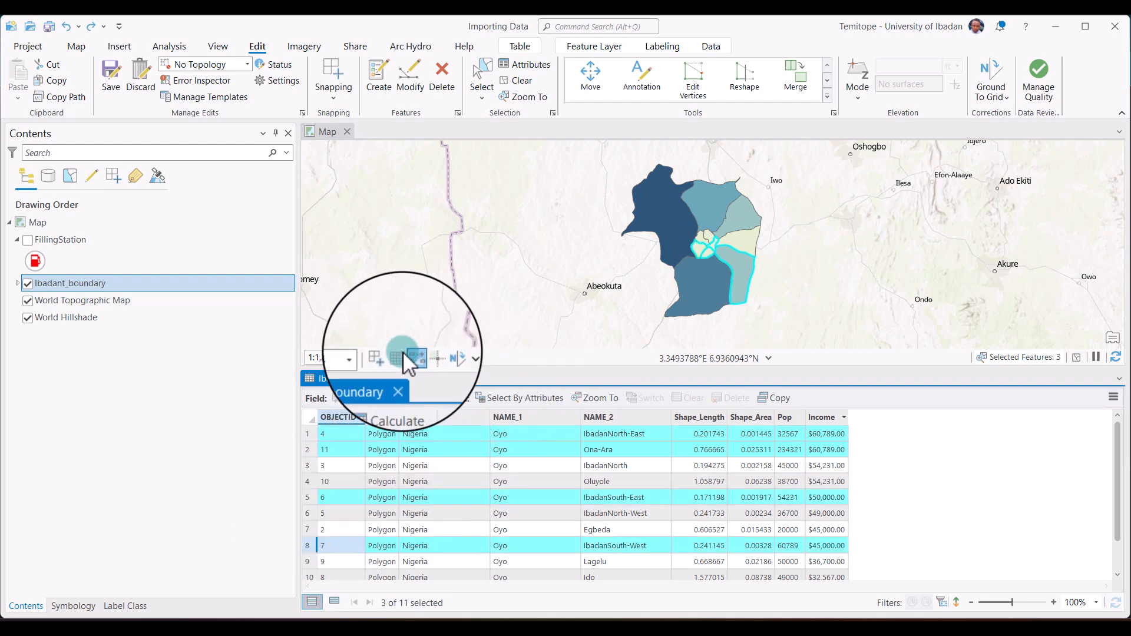
pyautogui.scroll(2, 731, 272)
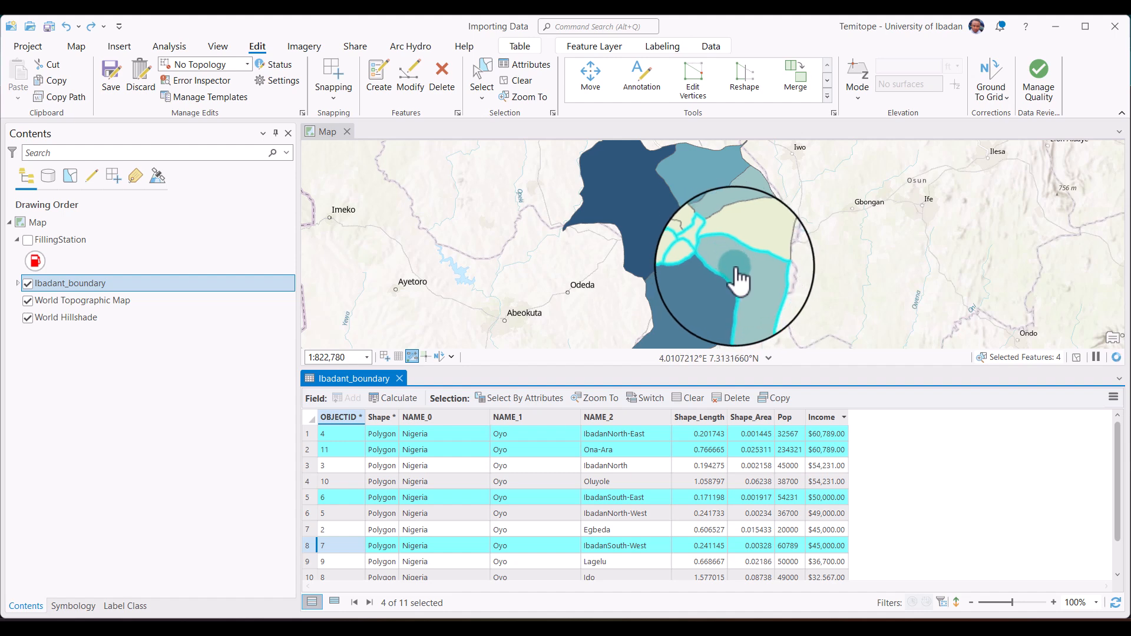
pyautogui.scroll(2, 732, 273)
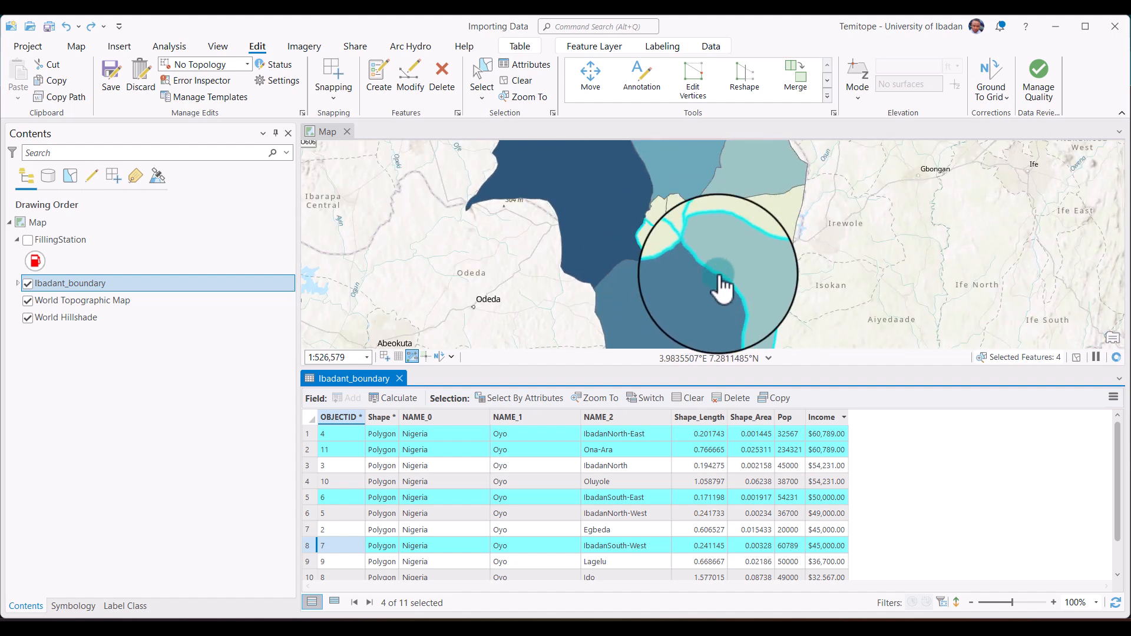
pyautogui.click(689, 398)
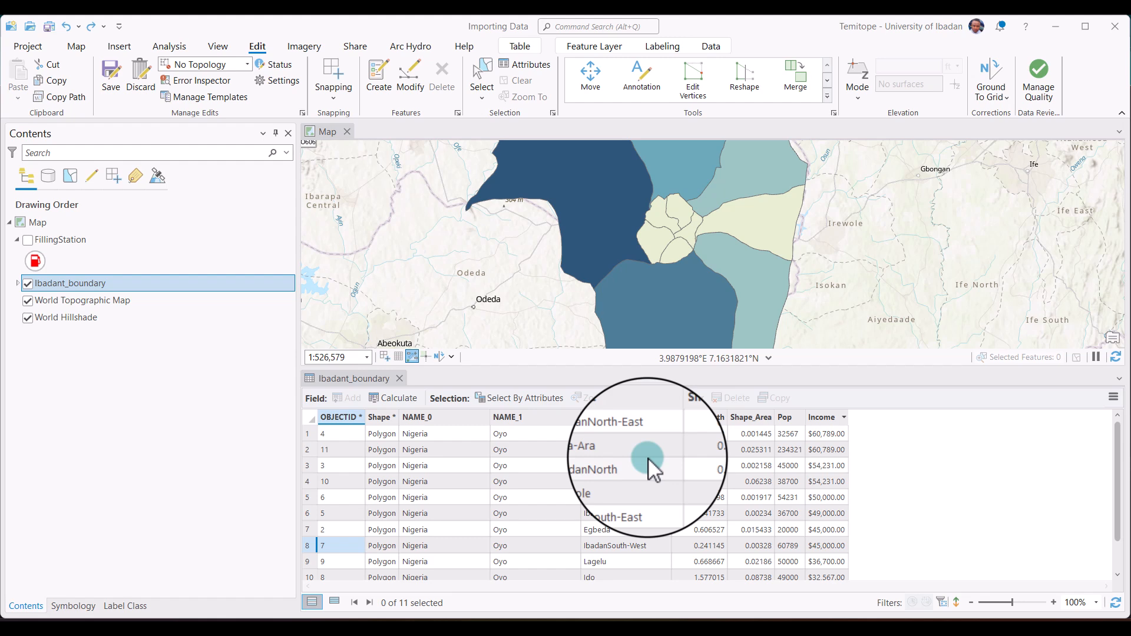
# Set up Select By Attributes with Ibadant_boundary as the input rows and New selection as the selection type.
pyautogui.click(508, 398)
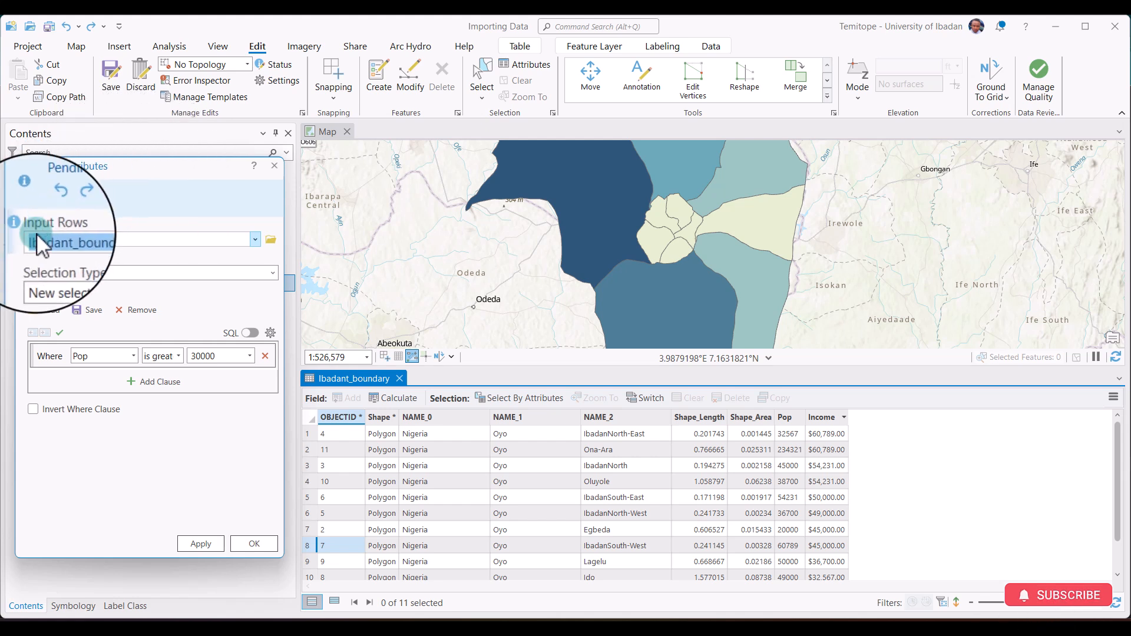
pyautogui.click(254, 237)
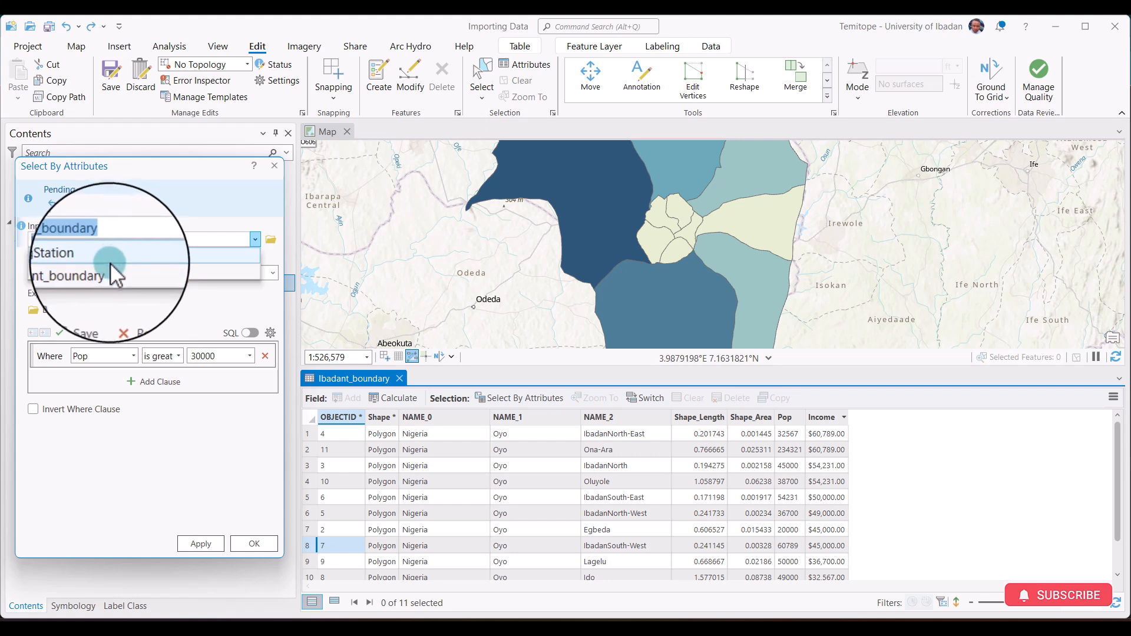
pyautogui.click(111, 267)
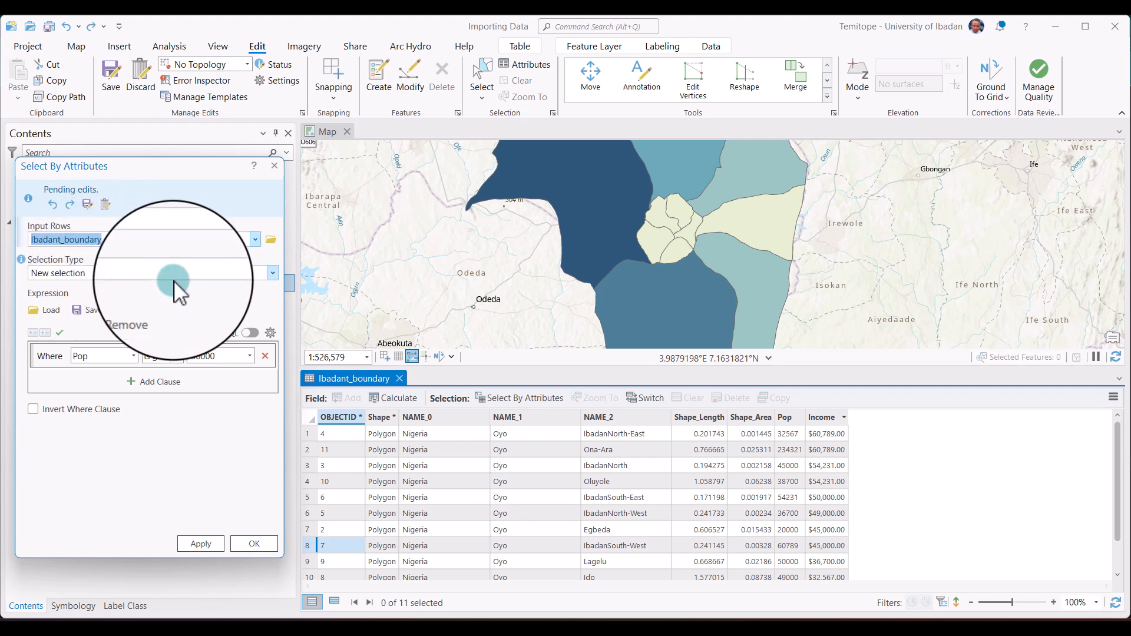
pyautogui.click(273, 272)
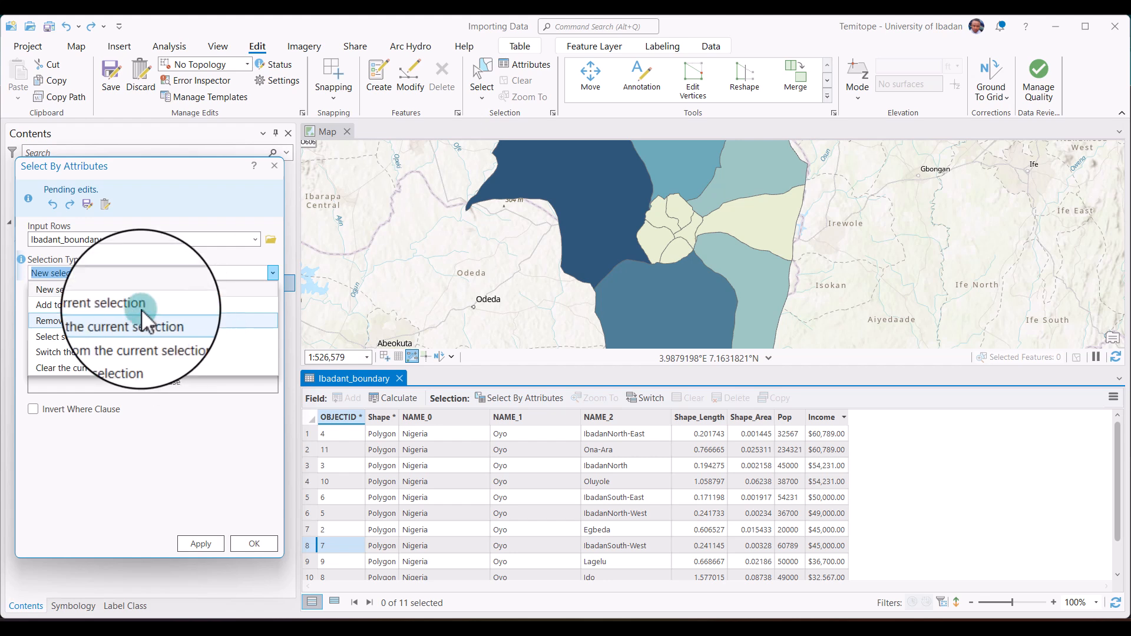
pyautogui.click(87, 288)
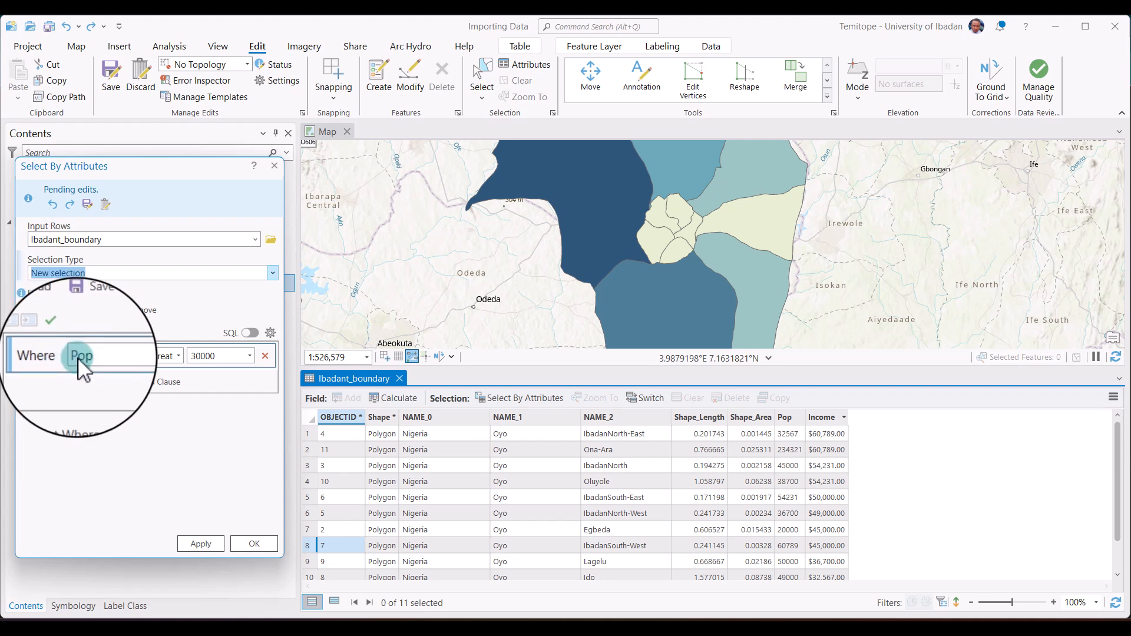
# Build the selection clause where NAME_2 contains the text IbadanNorth and apply it.
pyautogui.click(135, 359)
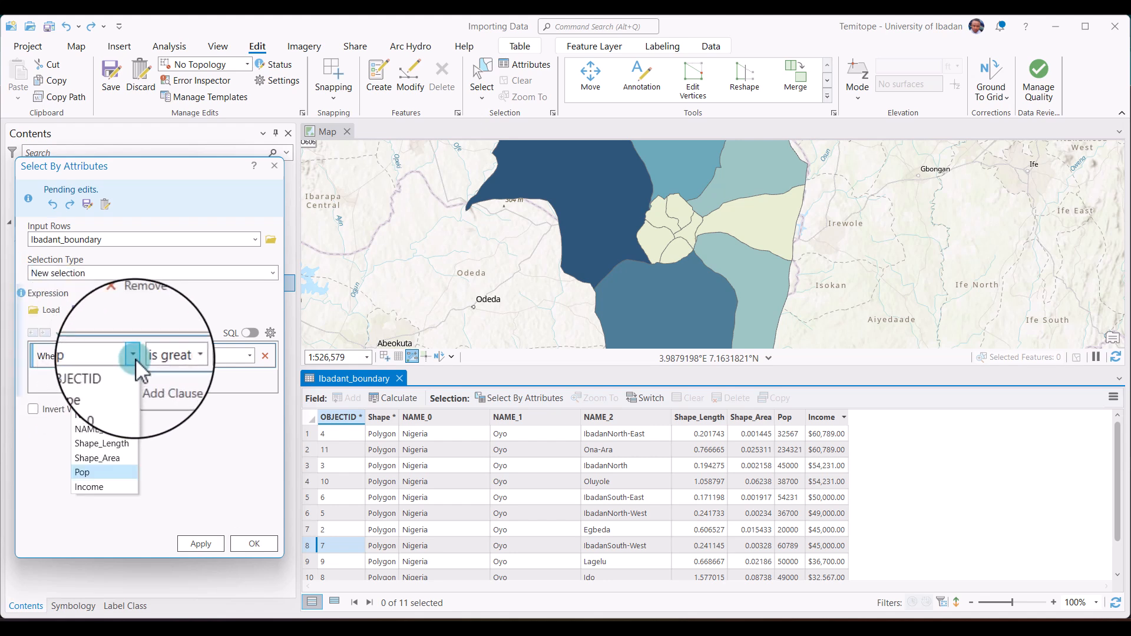
pyautogui.click(119, 429)
pyautogui.click(178, 356)
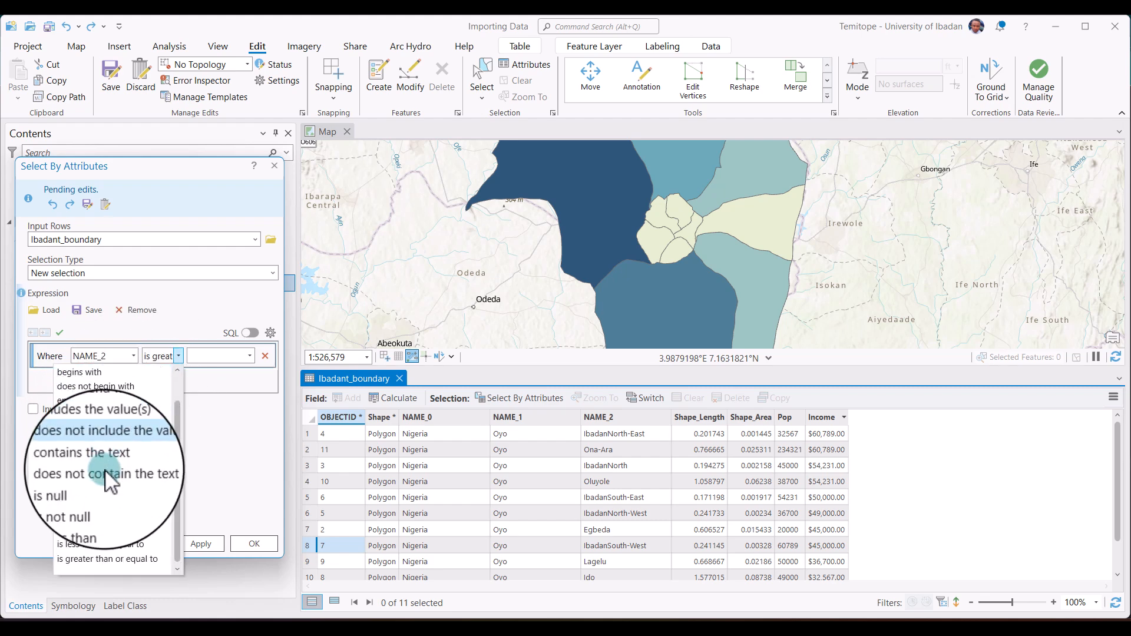
pyautogui.click(108, 458)
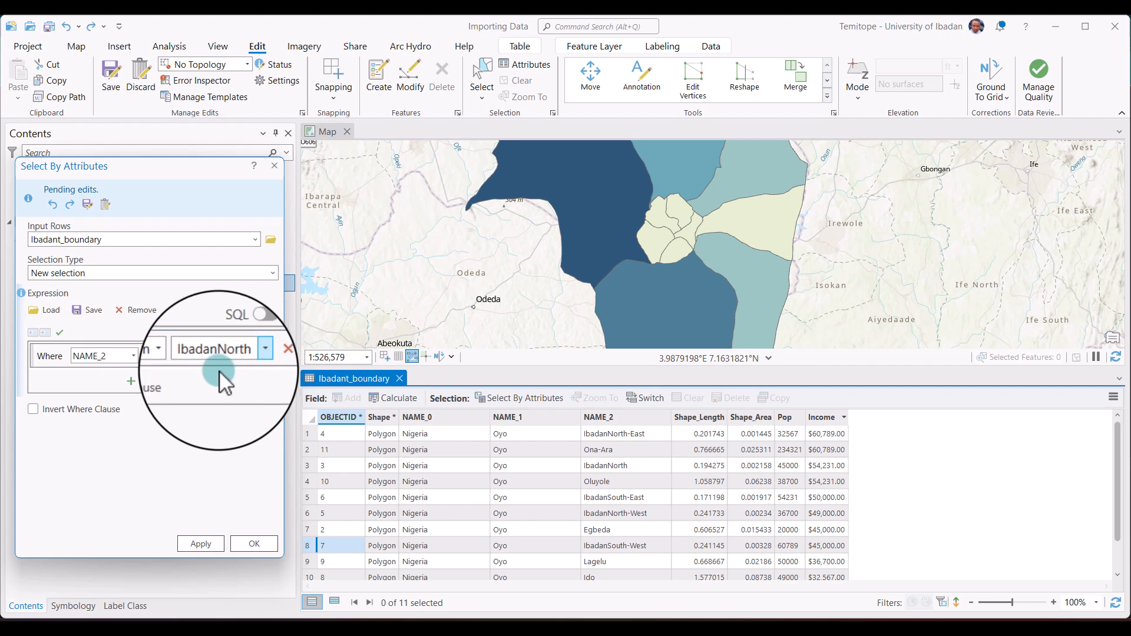
pyautogui.click(206, 540)
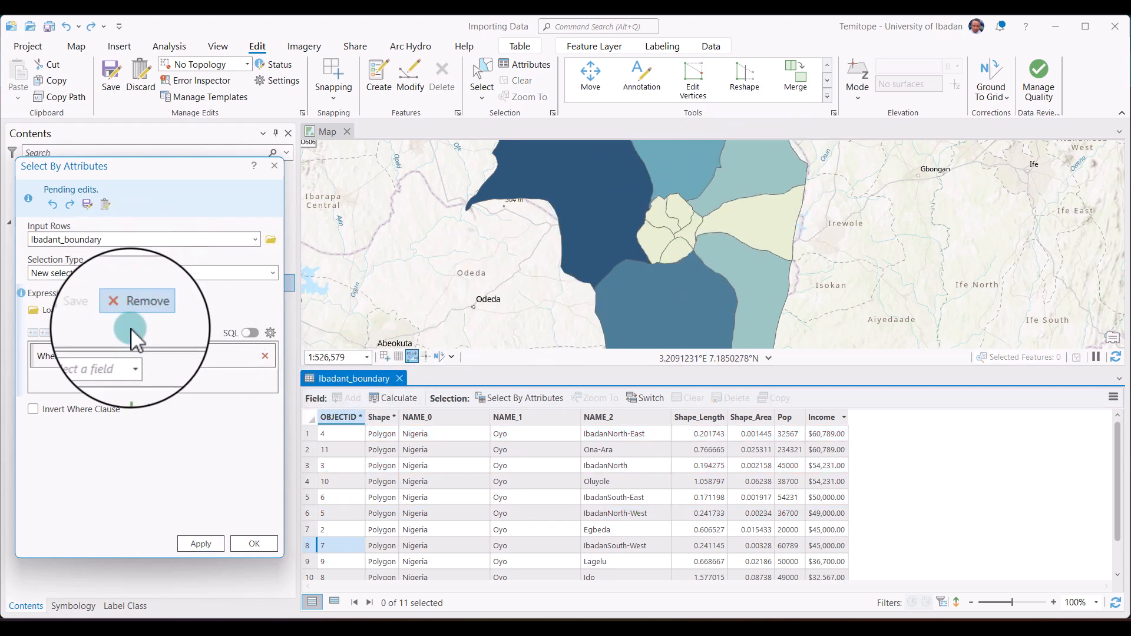
# Select the Ibadant_boundary records where Pop is greater than 40000 and review them in the table and on the map.
pyautogui.click(131, 348)
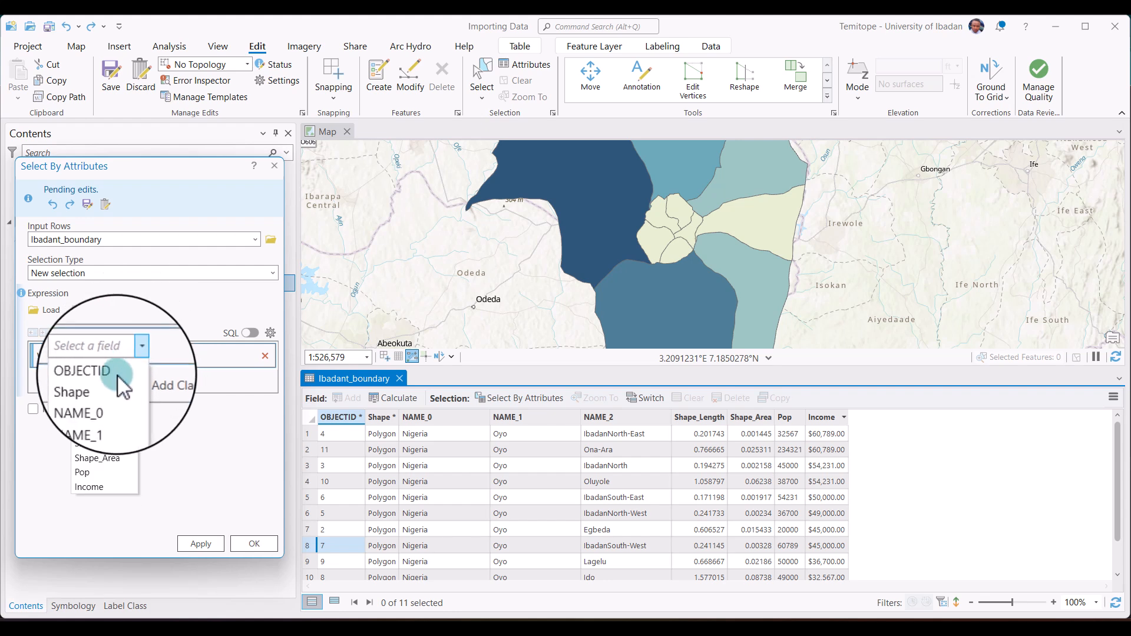
pyautogui.click(97, 469)
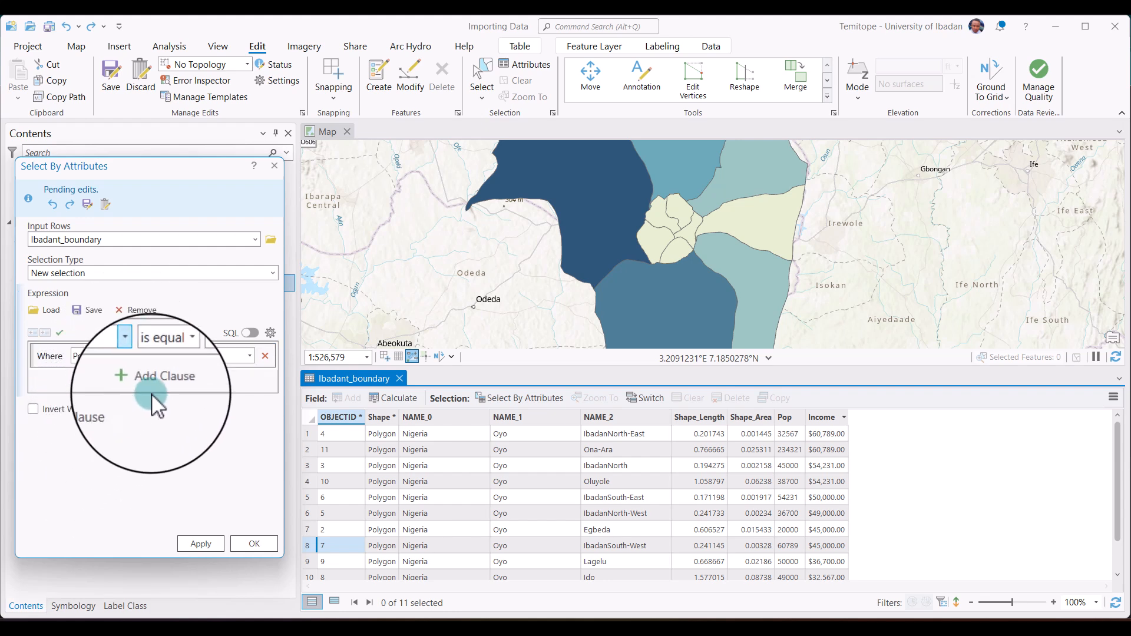
pyautogui.click(178, 357)
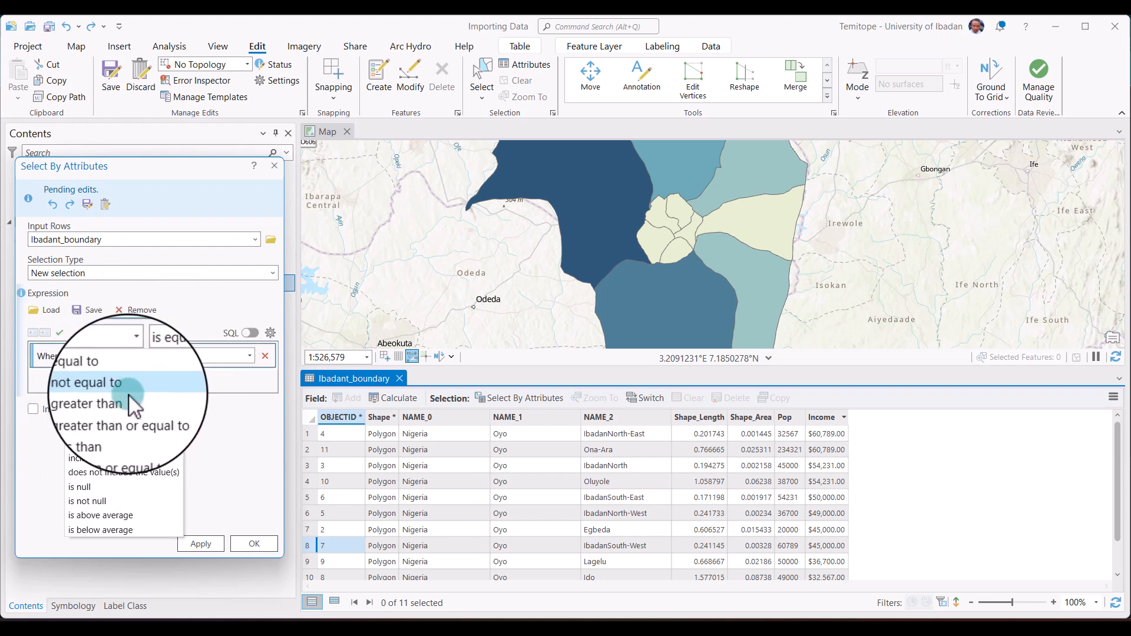
pyautogui.click(123, 400)
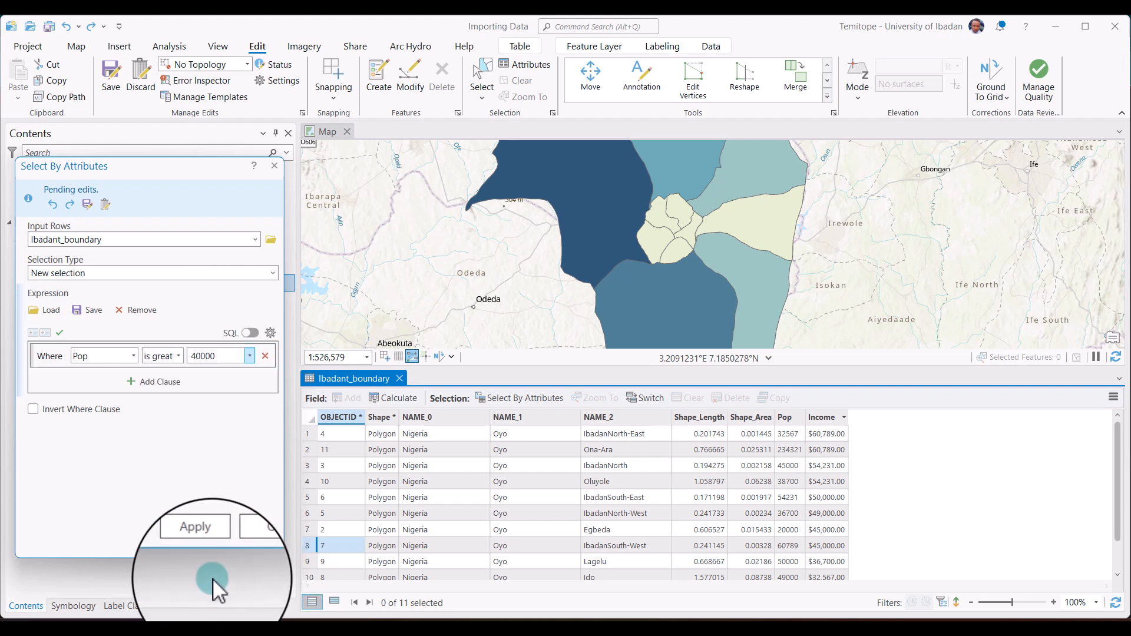
pyautogui.click(207, 550)
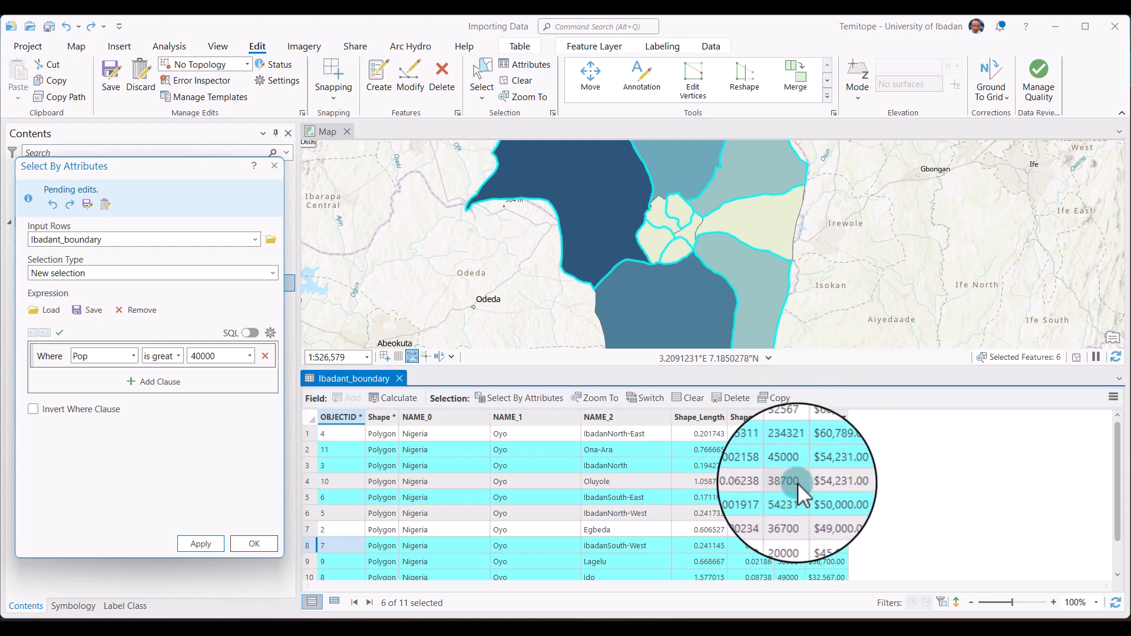
pyautogui.scroll(-2, 781, 550)
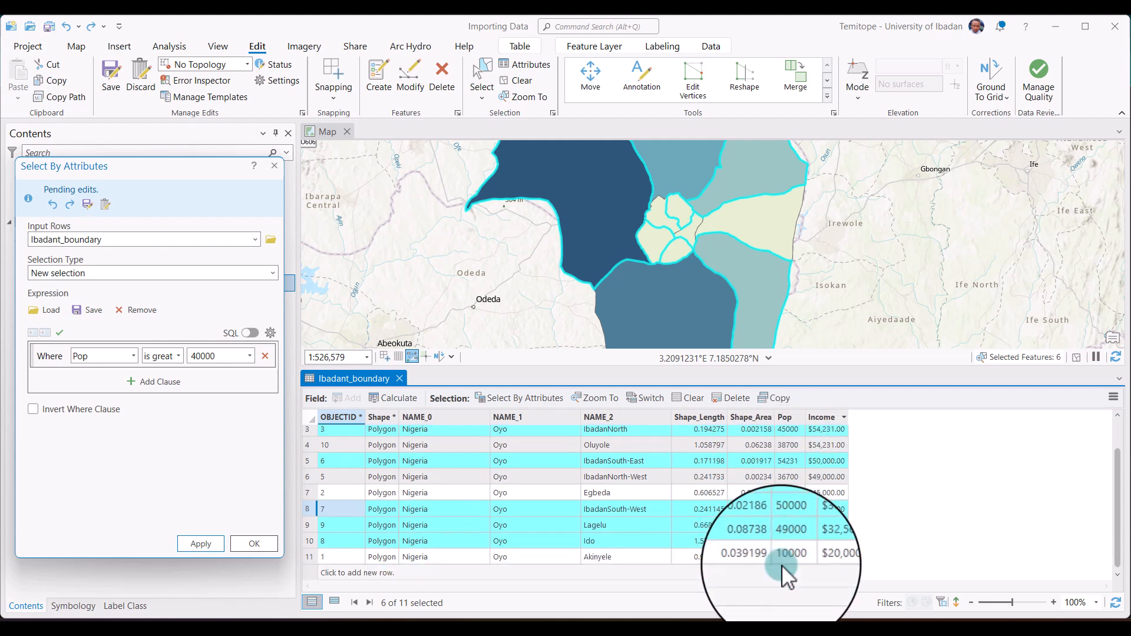
pyautogui.scroll(2, 790, 518)
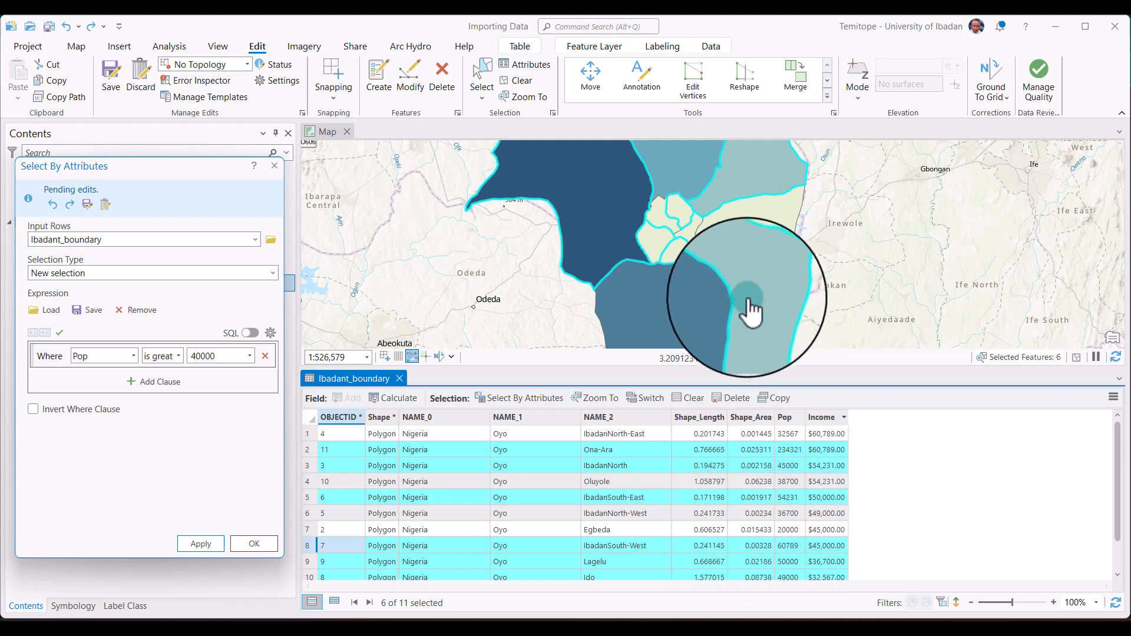
pyautogui.scroll(-2, 702, 247)
pyautogui.scroll(-2, 714, 235)
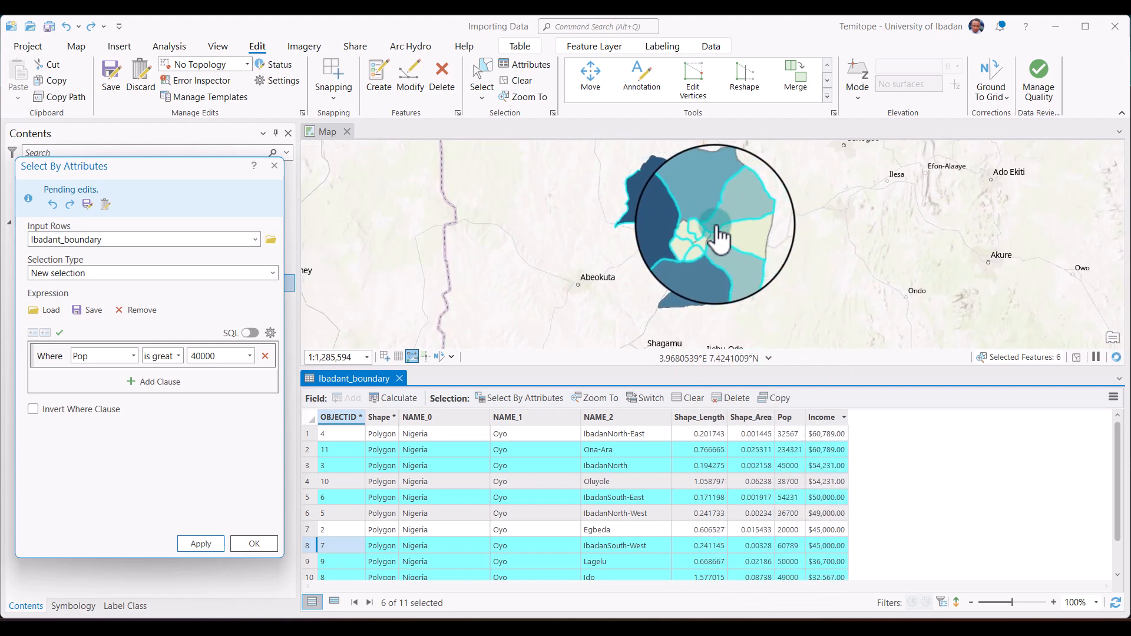
pyautogui.click(276, 169)
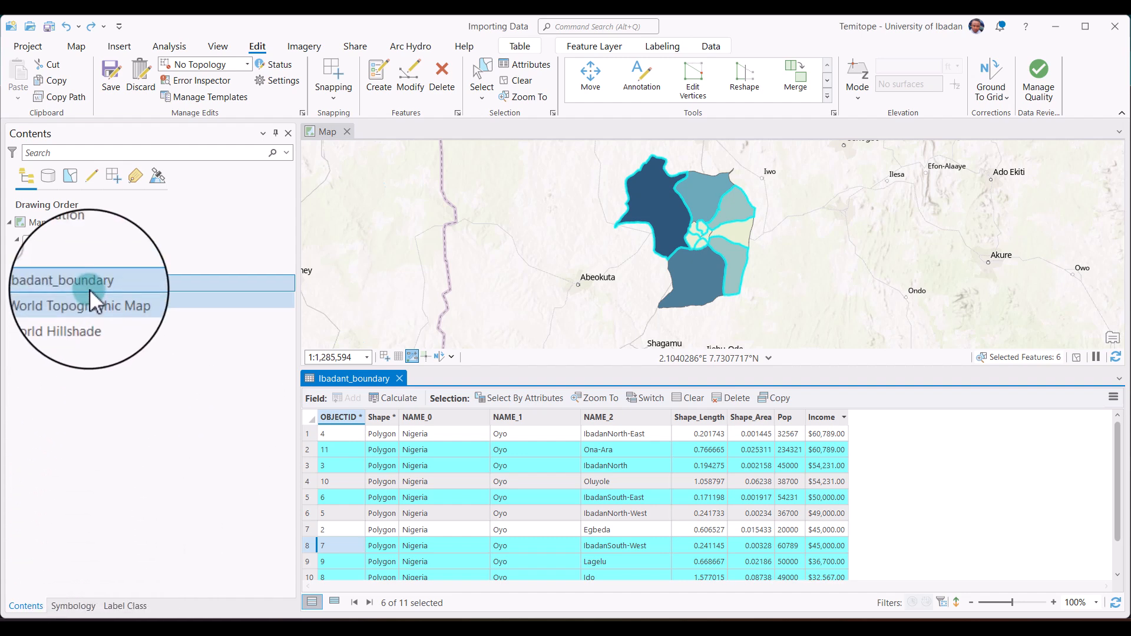
# Export the selected Ibadant_boundary records to a new feature class, keeping the default output name.
pyautogui.rightClick(105, 284)
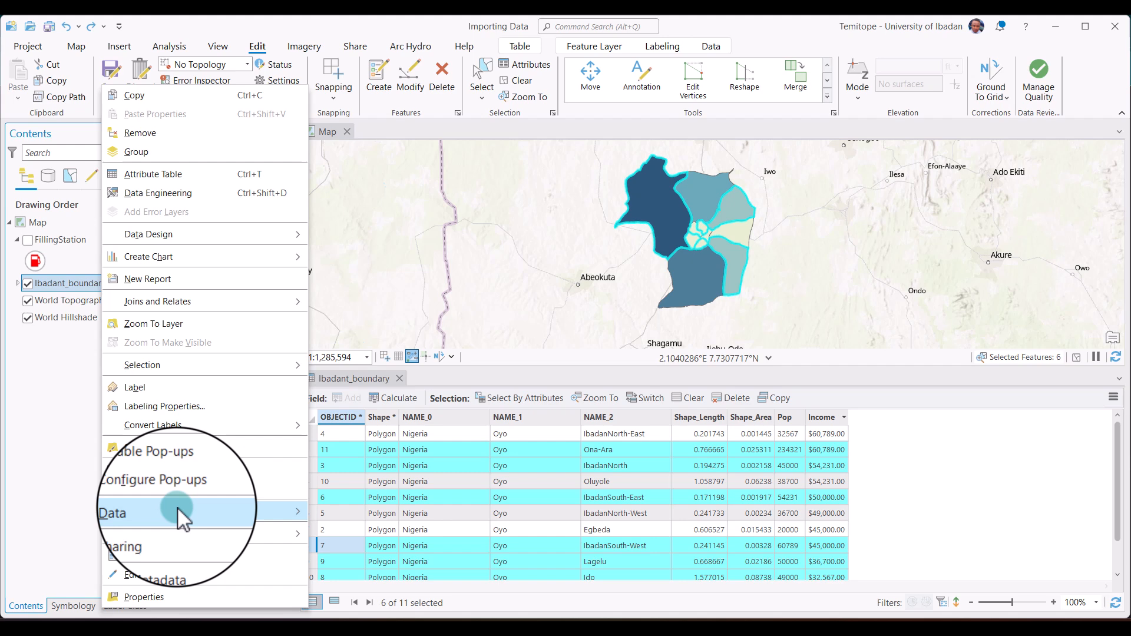
pyautogui.moveTo(177, 507)
pyautogui.click(343, 512)
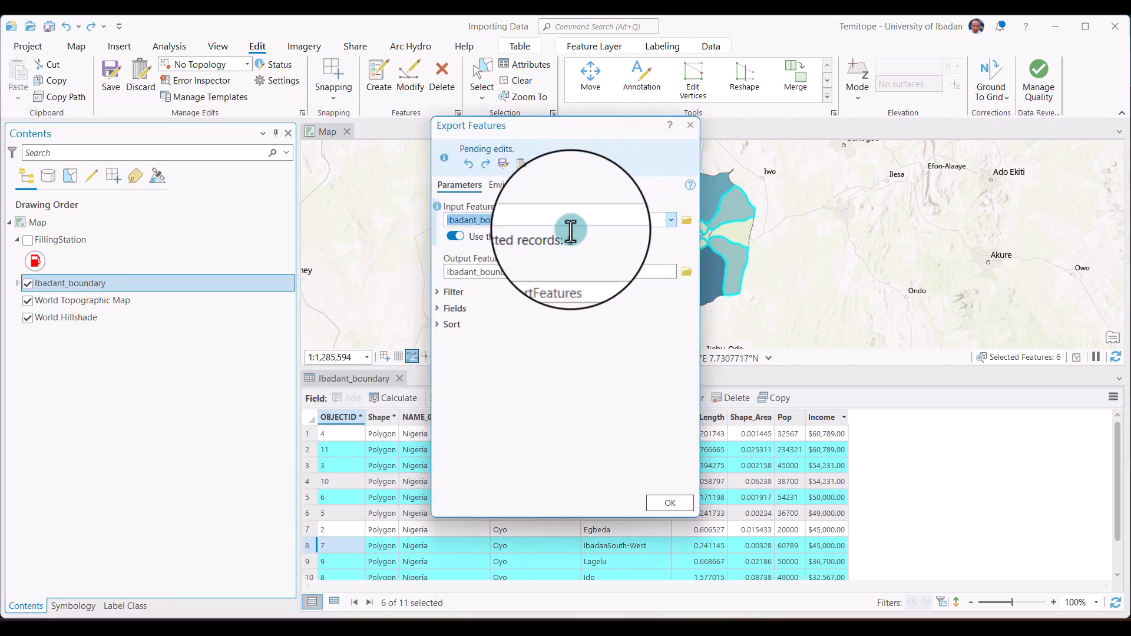
pyautogui.doubleClick(539, 221)
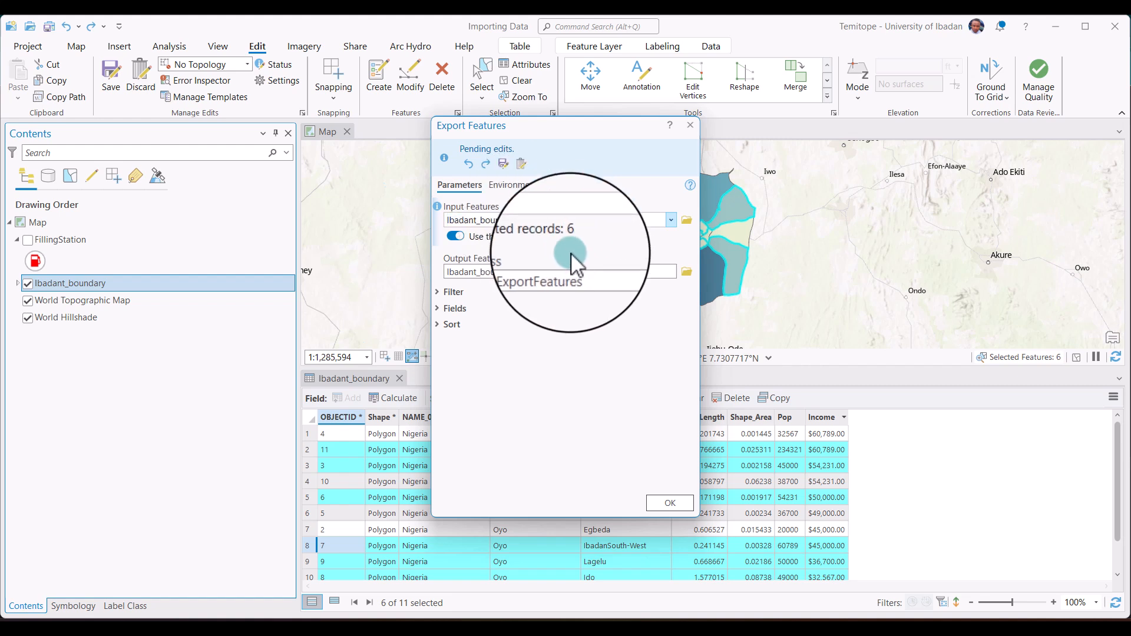
pyautogui.click(584, 271)
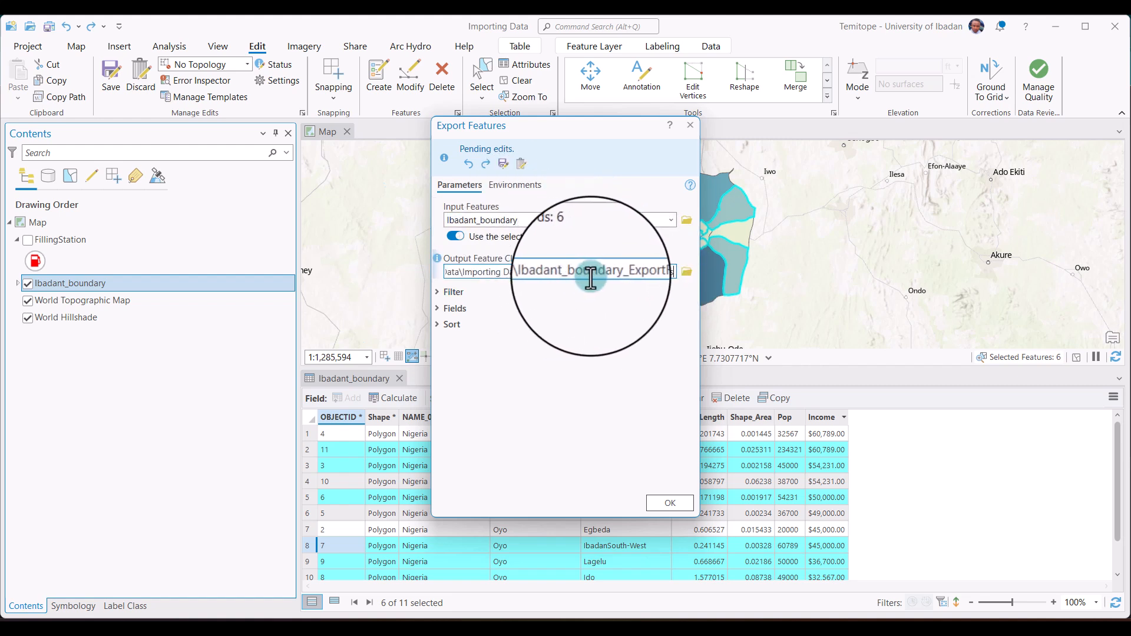
pyautogui.click(670, 507)
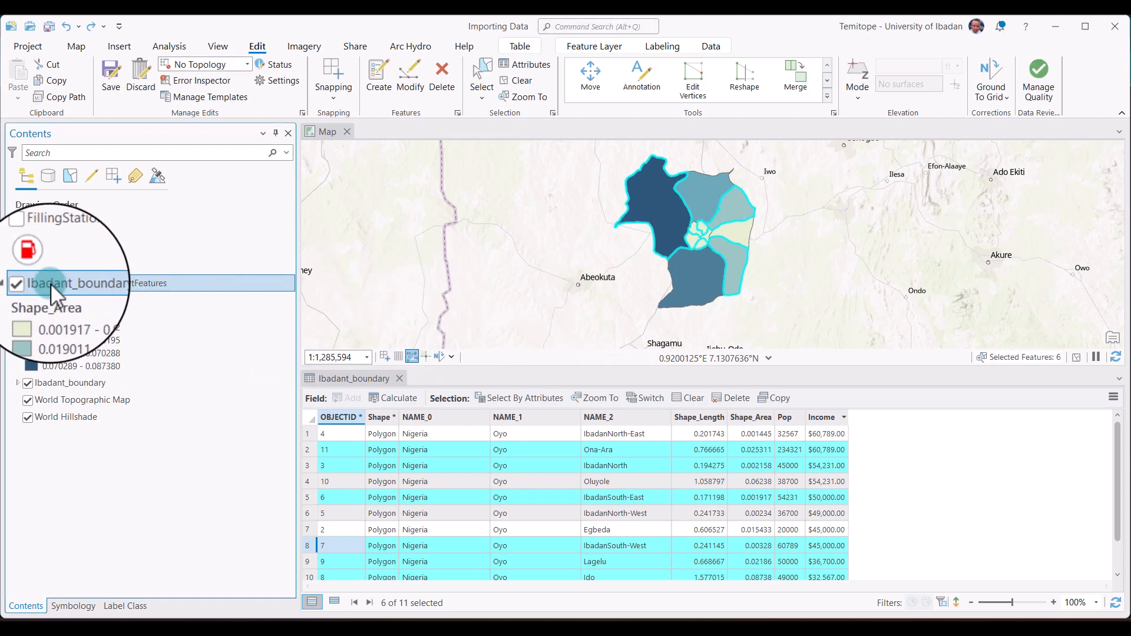
# Hide the original Ibadant_boundary layer and close its attribute table to inspect the exported polygons on the map.
pyautogui.click(30, 383)
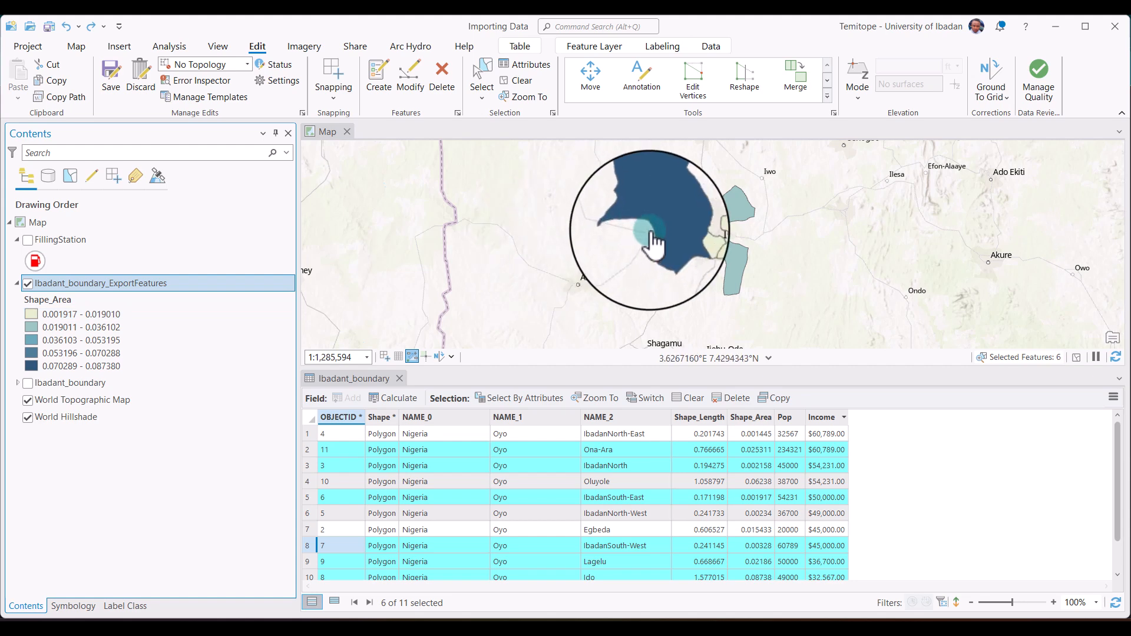
pyautogui.click(400, 387)
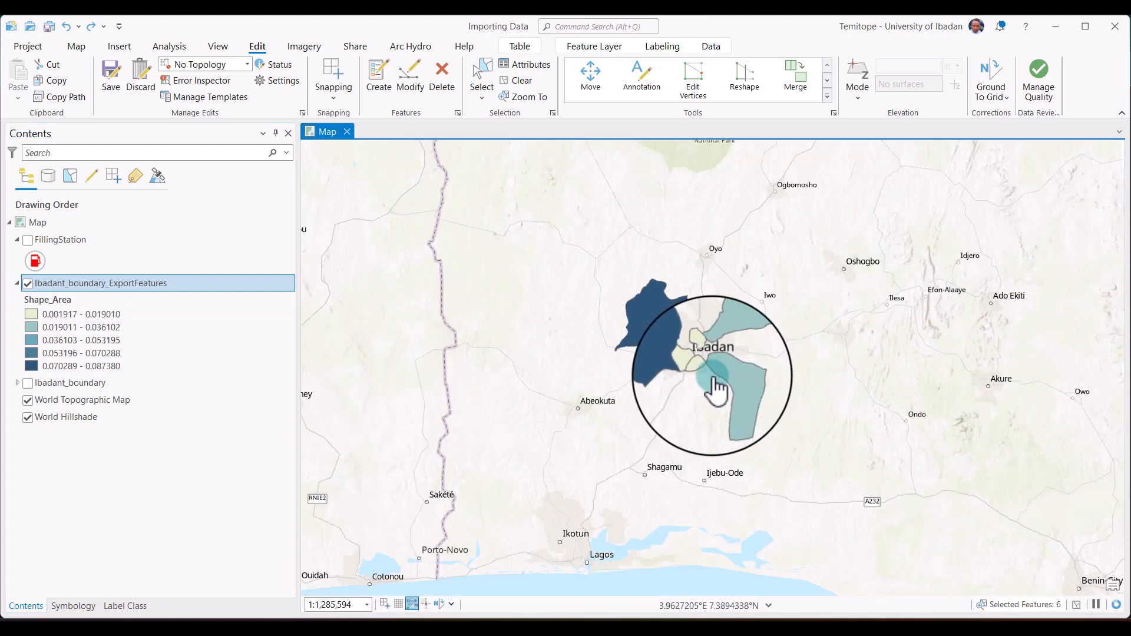
pyautogui.scroll(6, 714, 389)
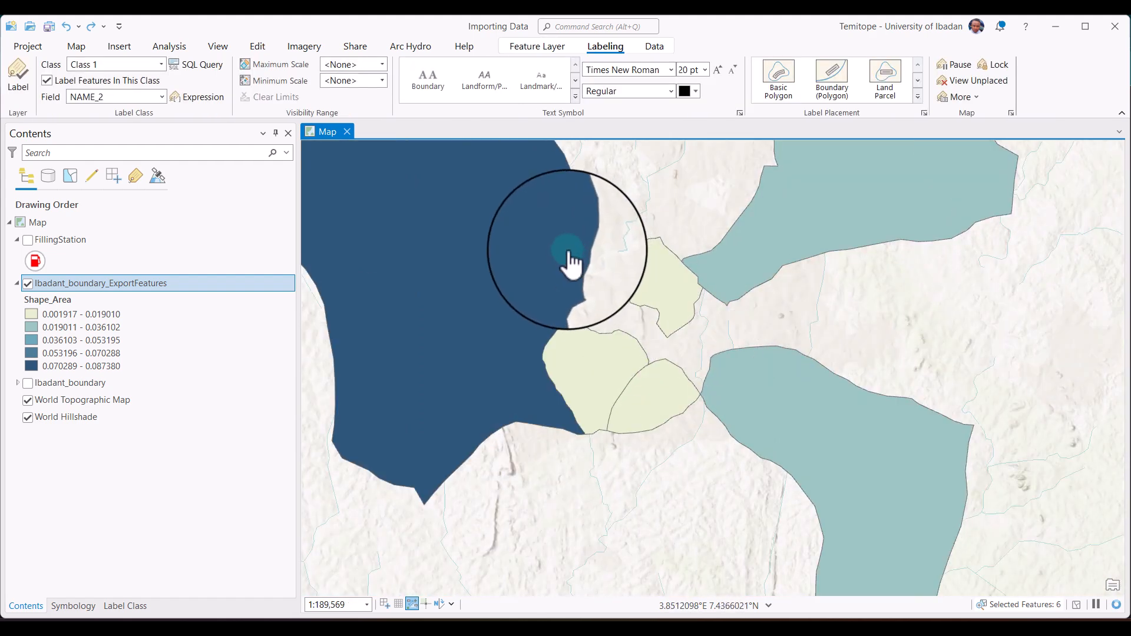
pyautogui.scroll(-4, 559, 265)
pyautogui.scroll(2, 553, 256)
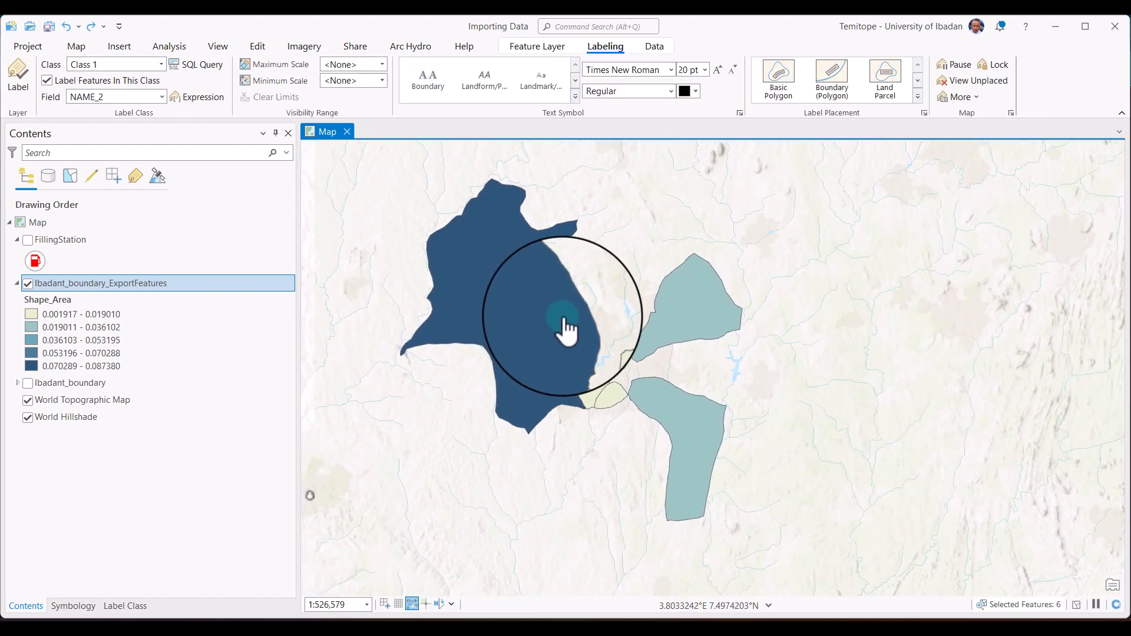